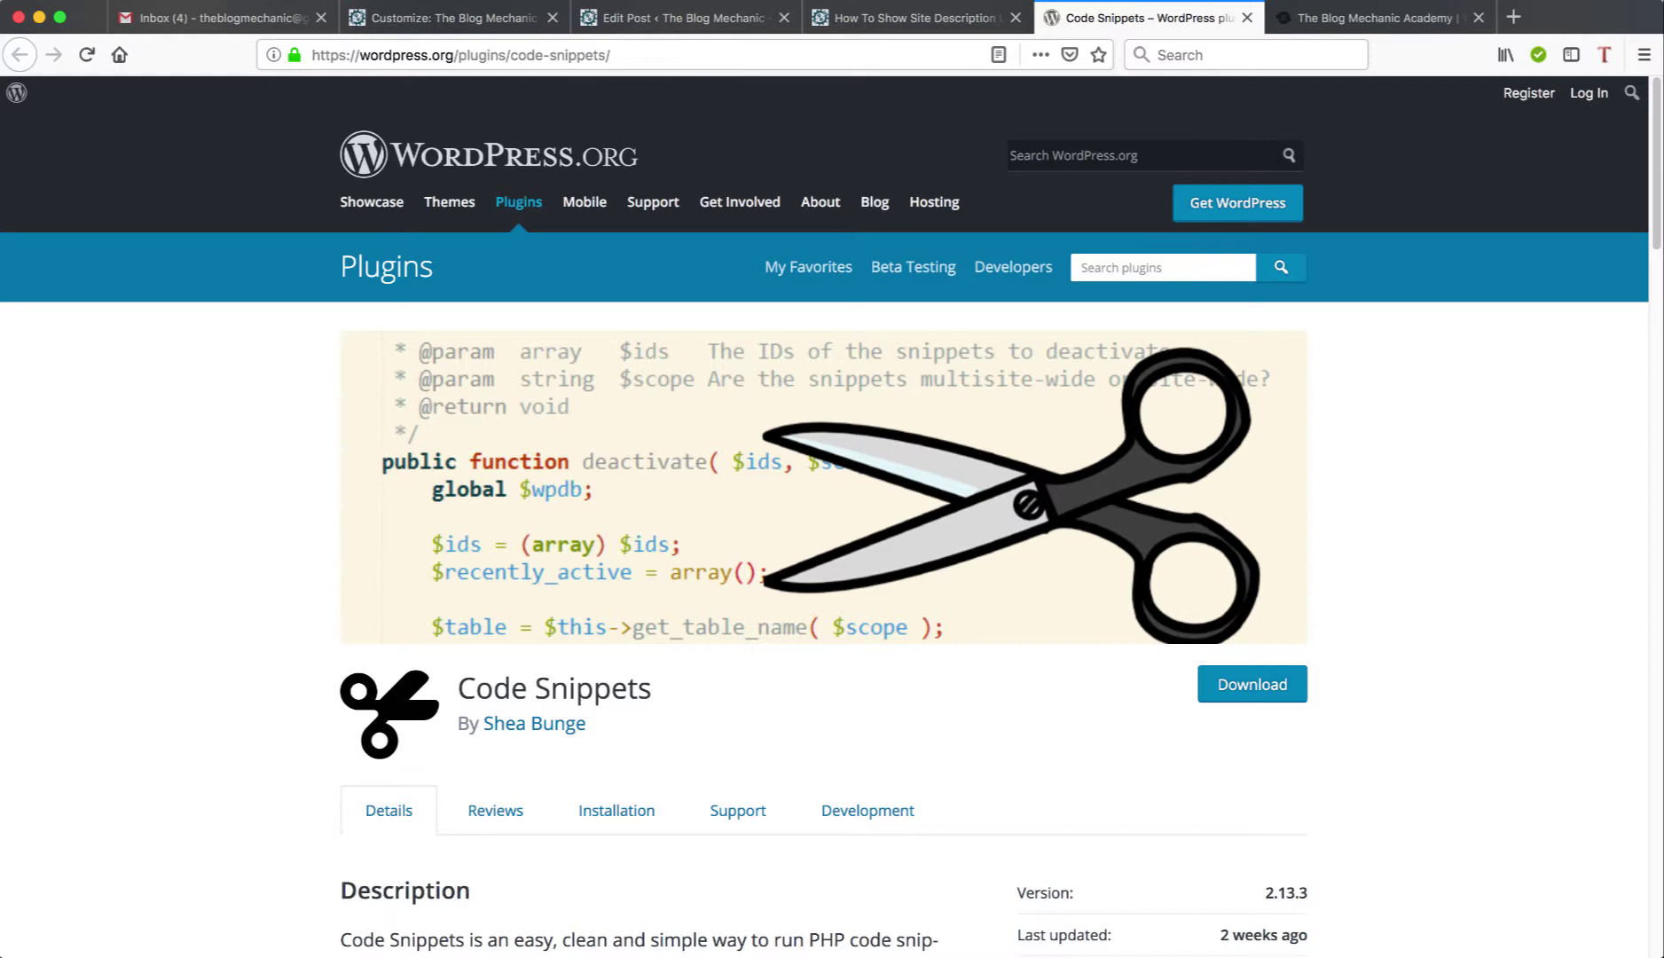
Switch between the blog's front page and the Code Snippets plugin tab, ending on the blog.
{"action": "left_click", "coordinate": [1352, 18]}
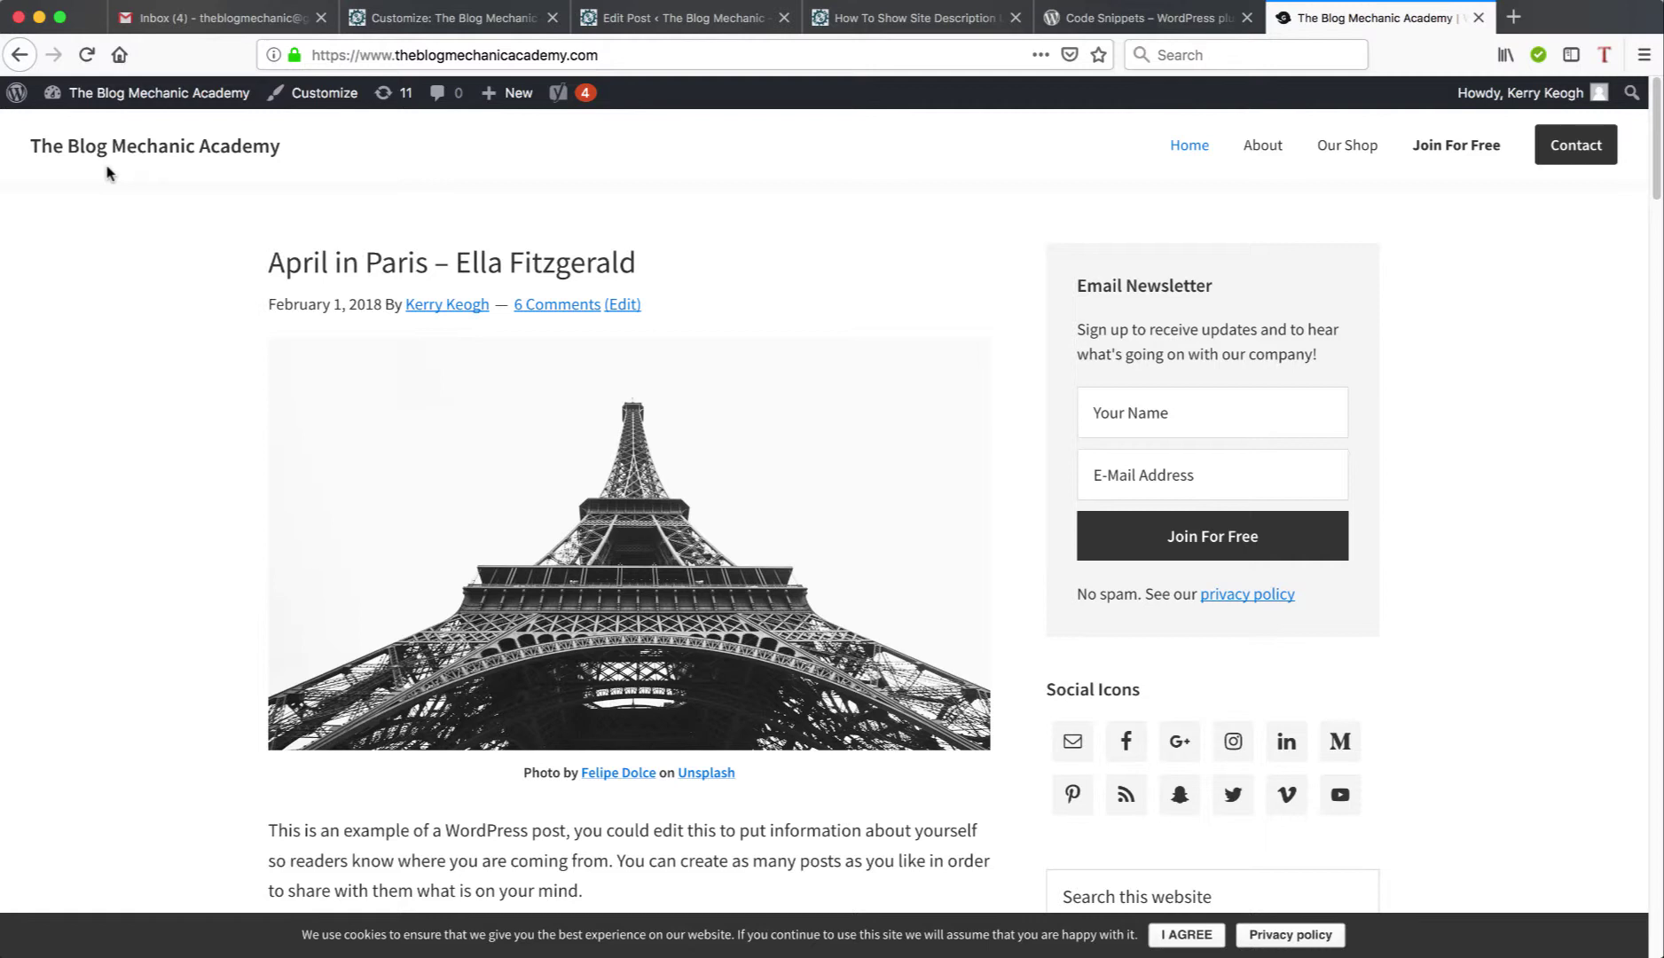
{"action": "left_click", "coordinate": [1128, 18]}
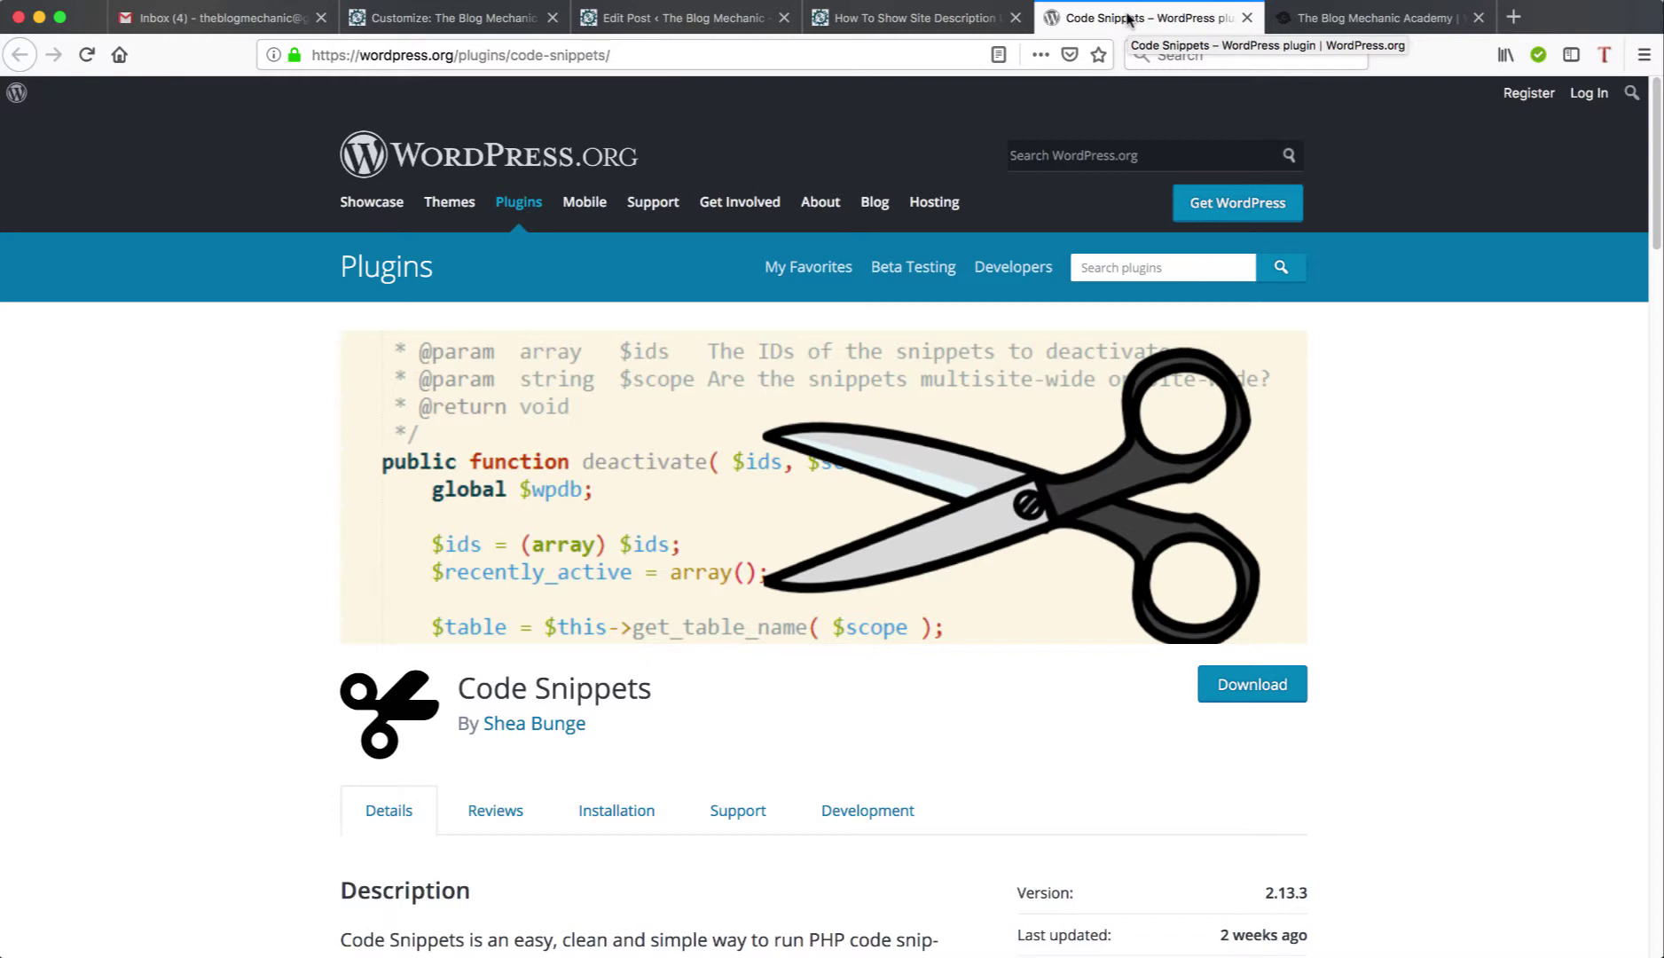
{"action": "left_click", "coordinate": [1362, 19]}
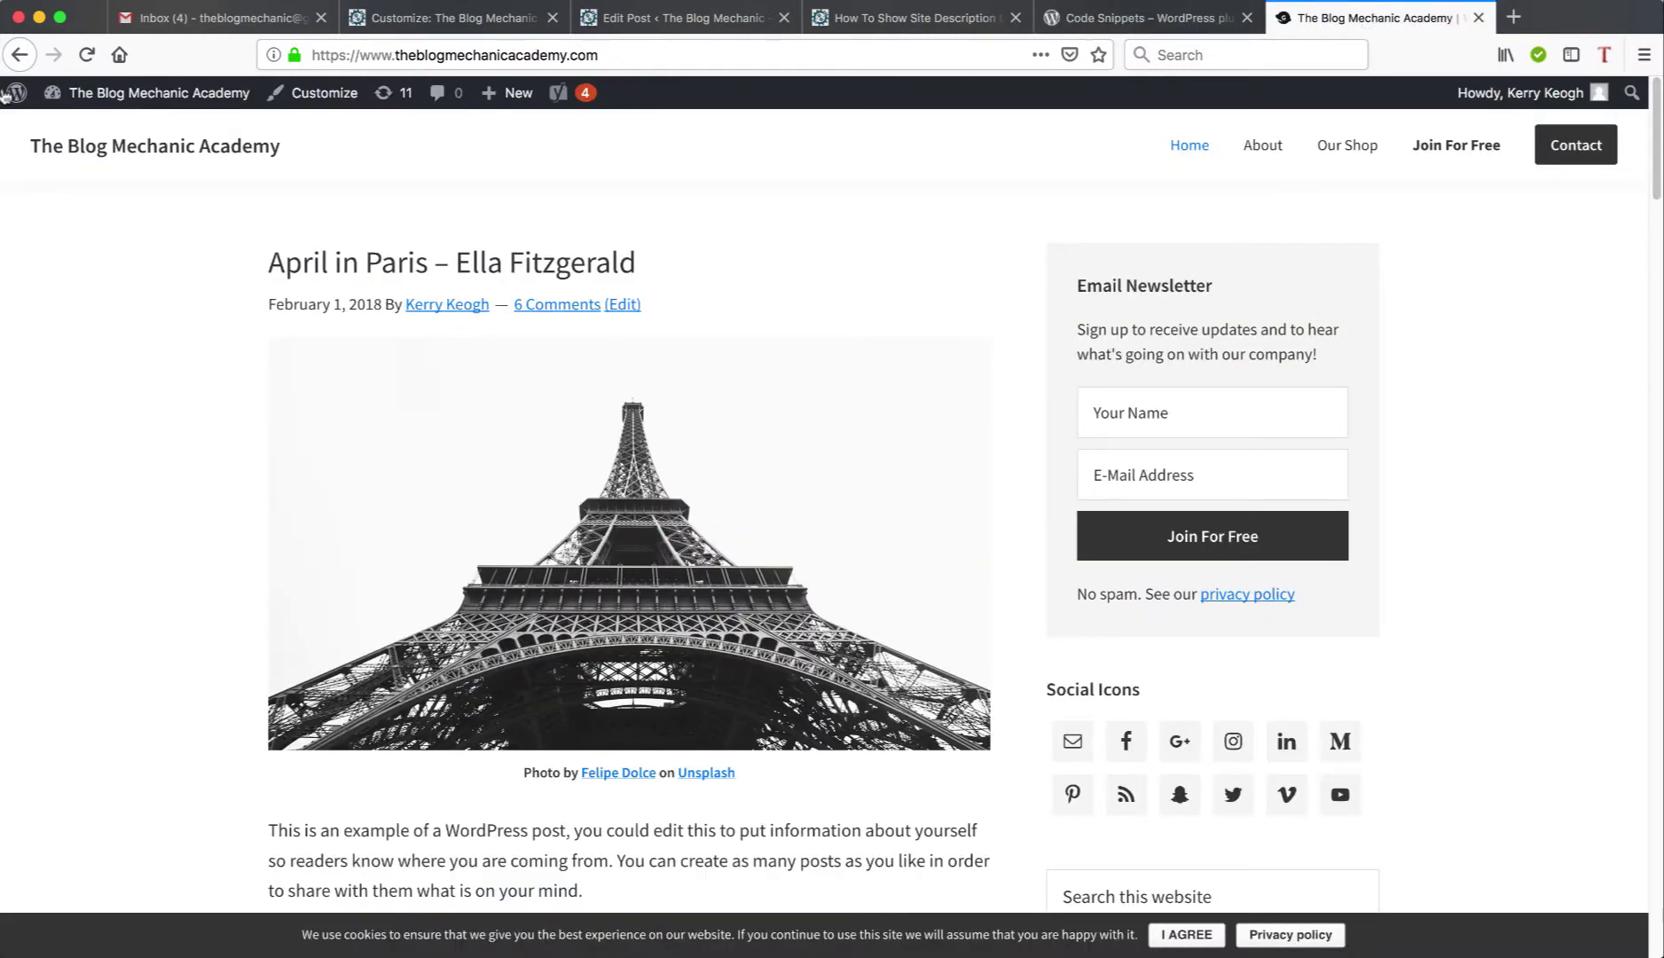
From the admin dashboard, search Plugins > Add New for 'code snippets'.
{"action": "mouse_move", "coordinate": [84, 96]}
{"action": "left_click", "coordinate": [89, 133]}
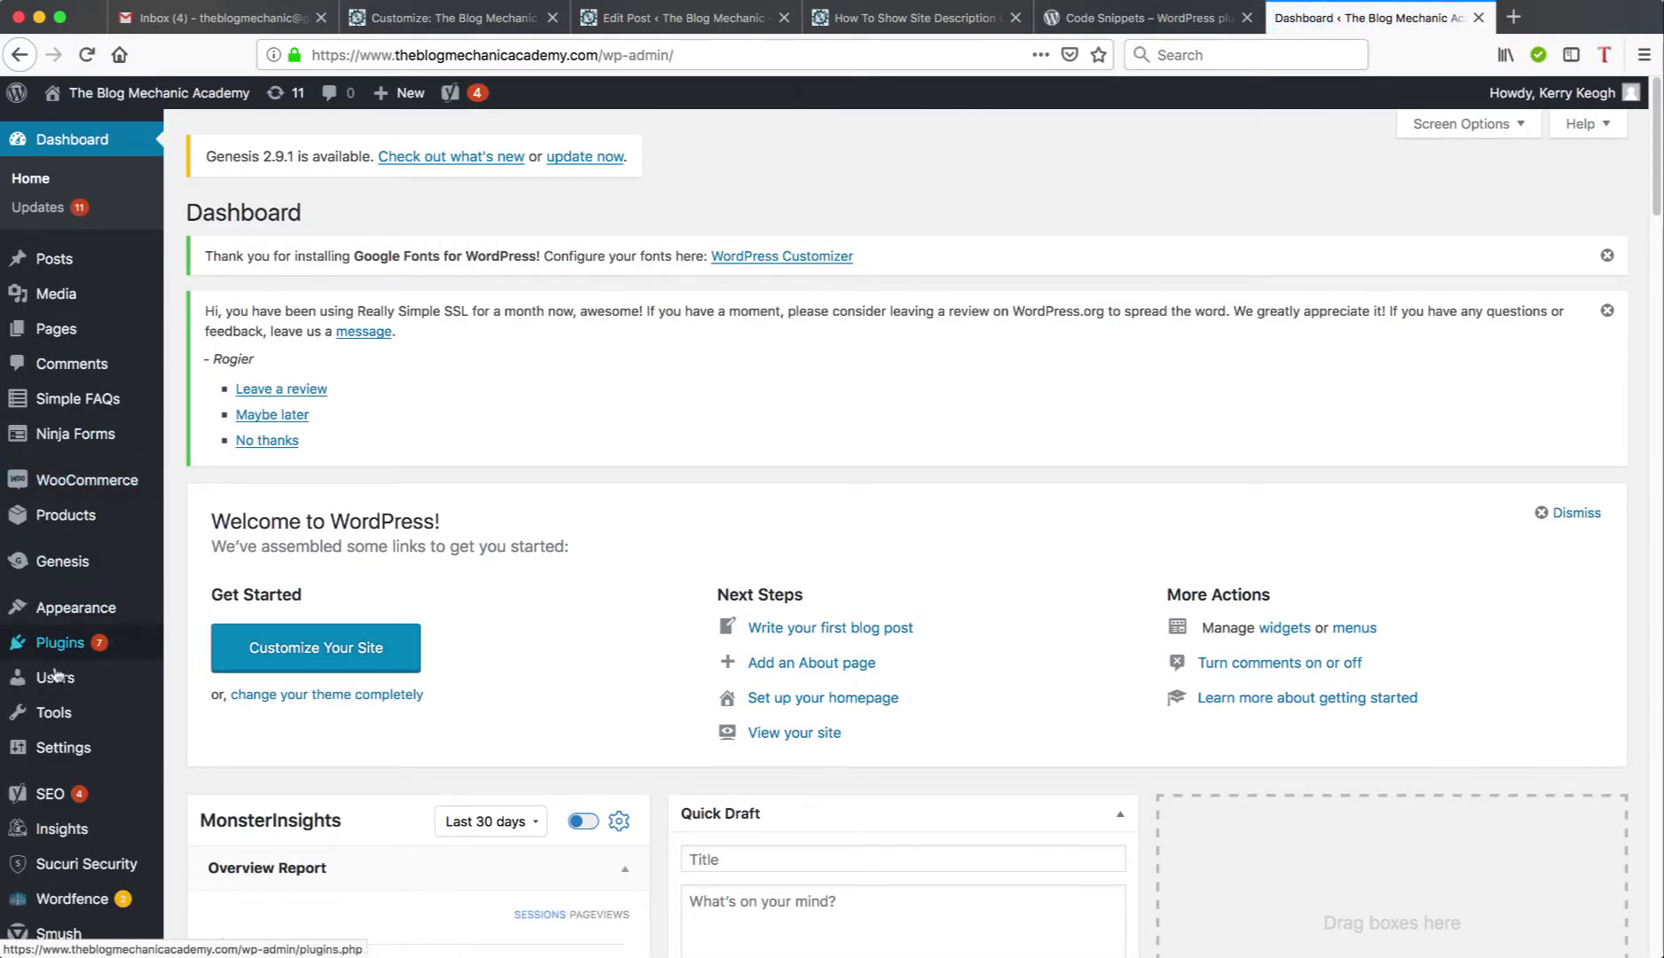
{"action": "mouse_move", "coordinate": [56, 656]}
{"action": "left_click", "coordinate": [202, 679]}
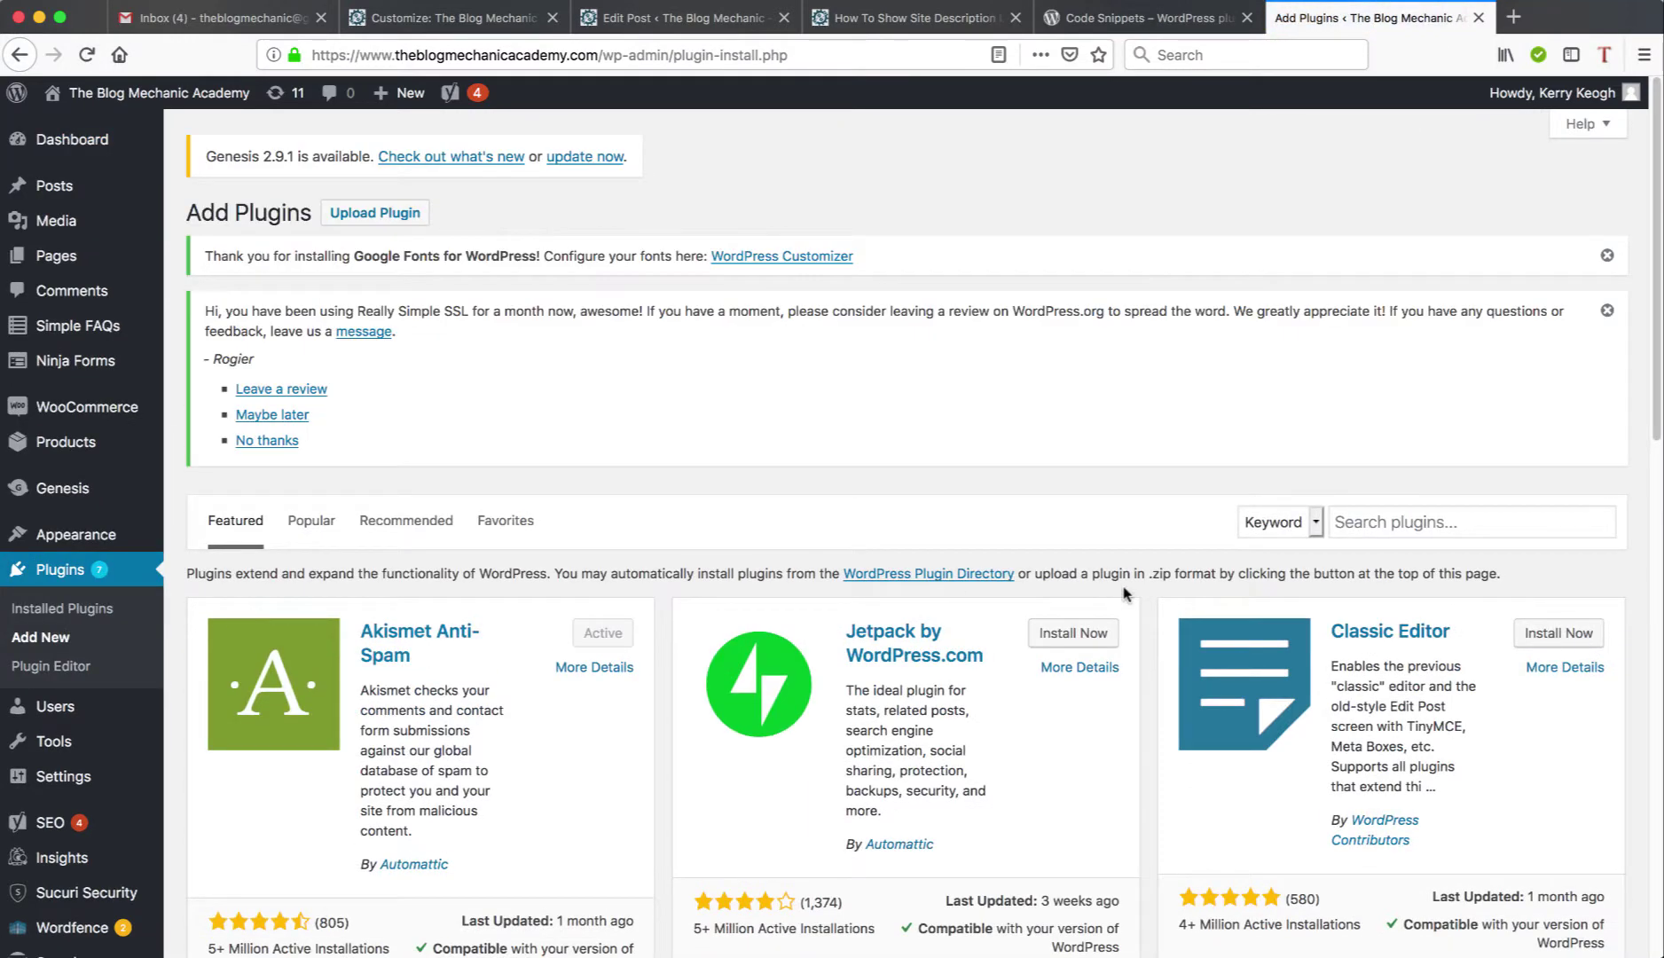
{"action": "left_click", "coordinate": [1379, 520]}
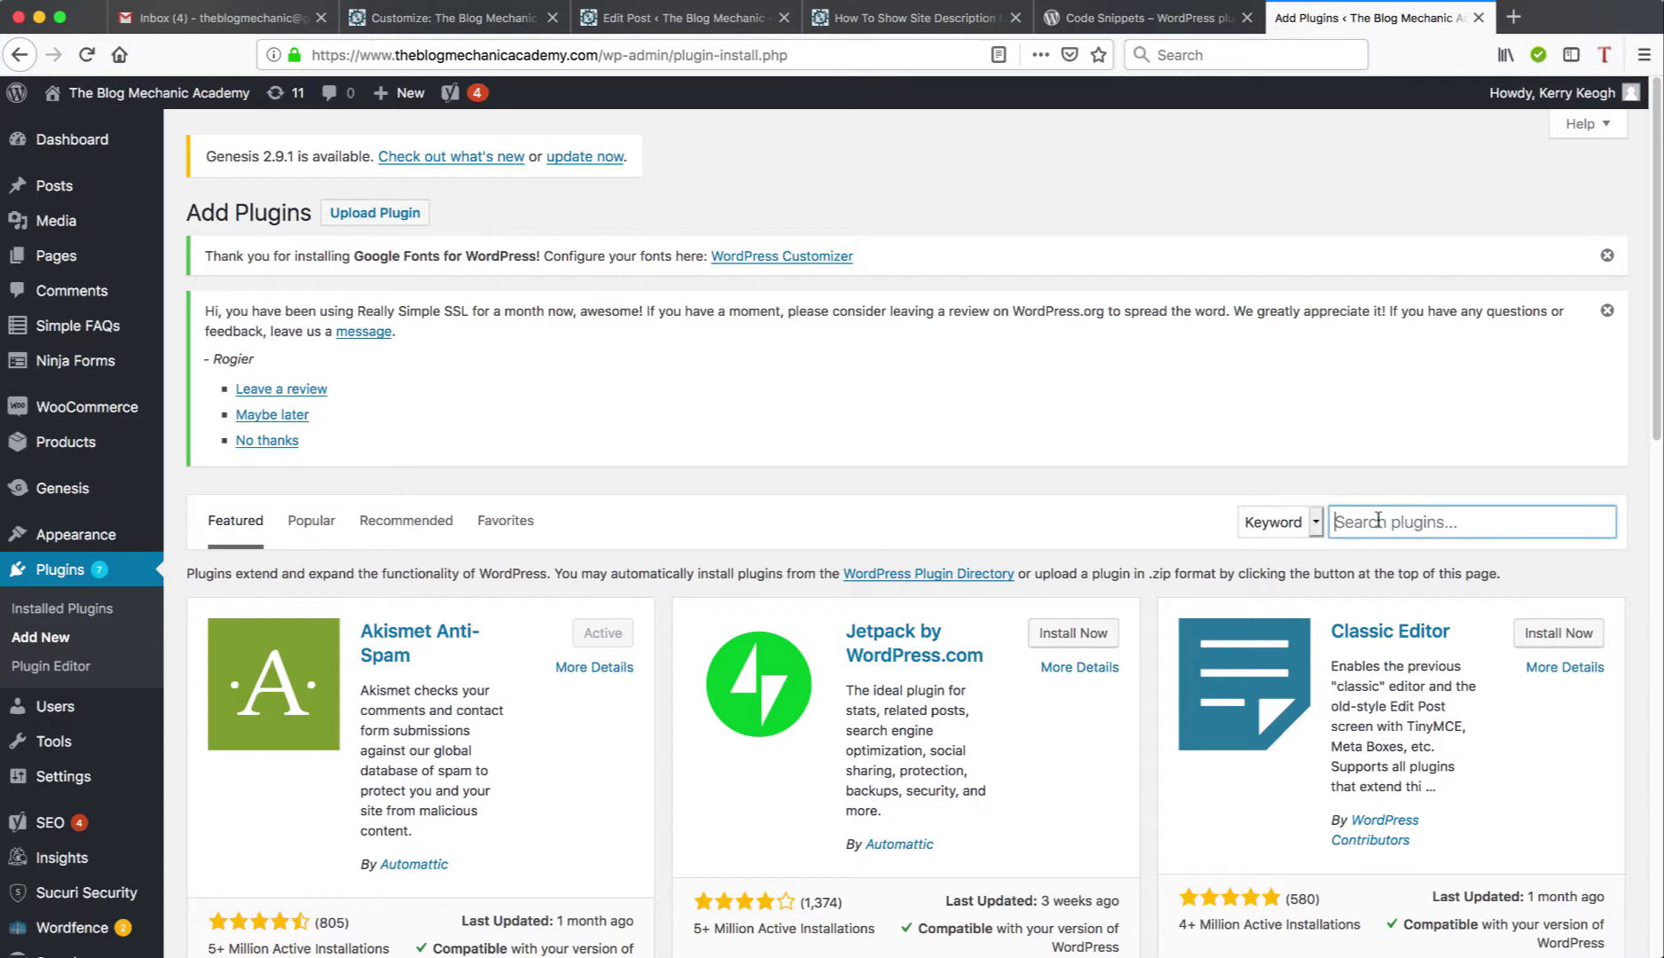
{"action": "type", "text": "code snippets"}
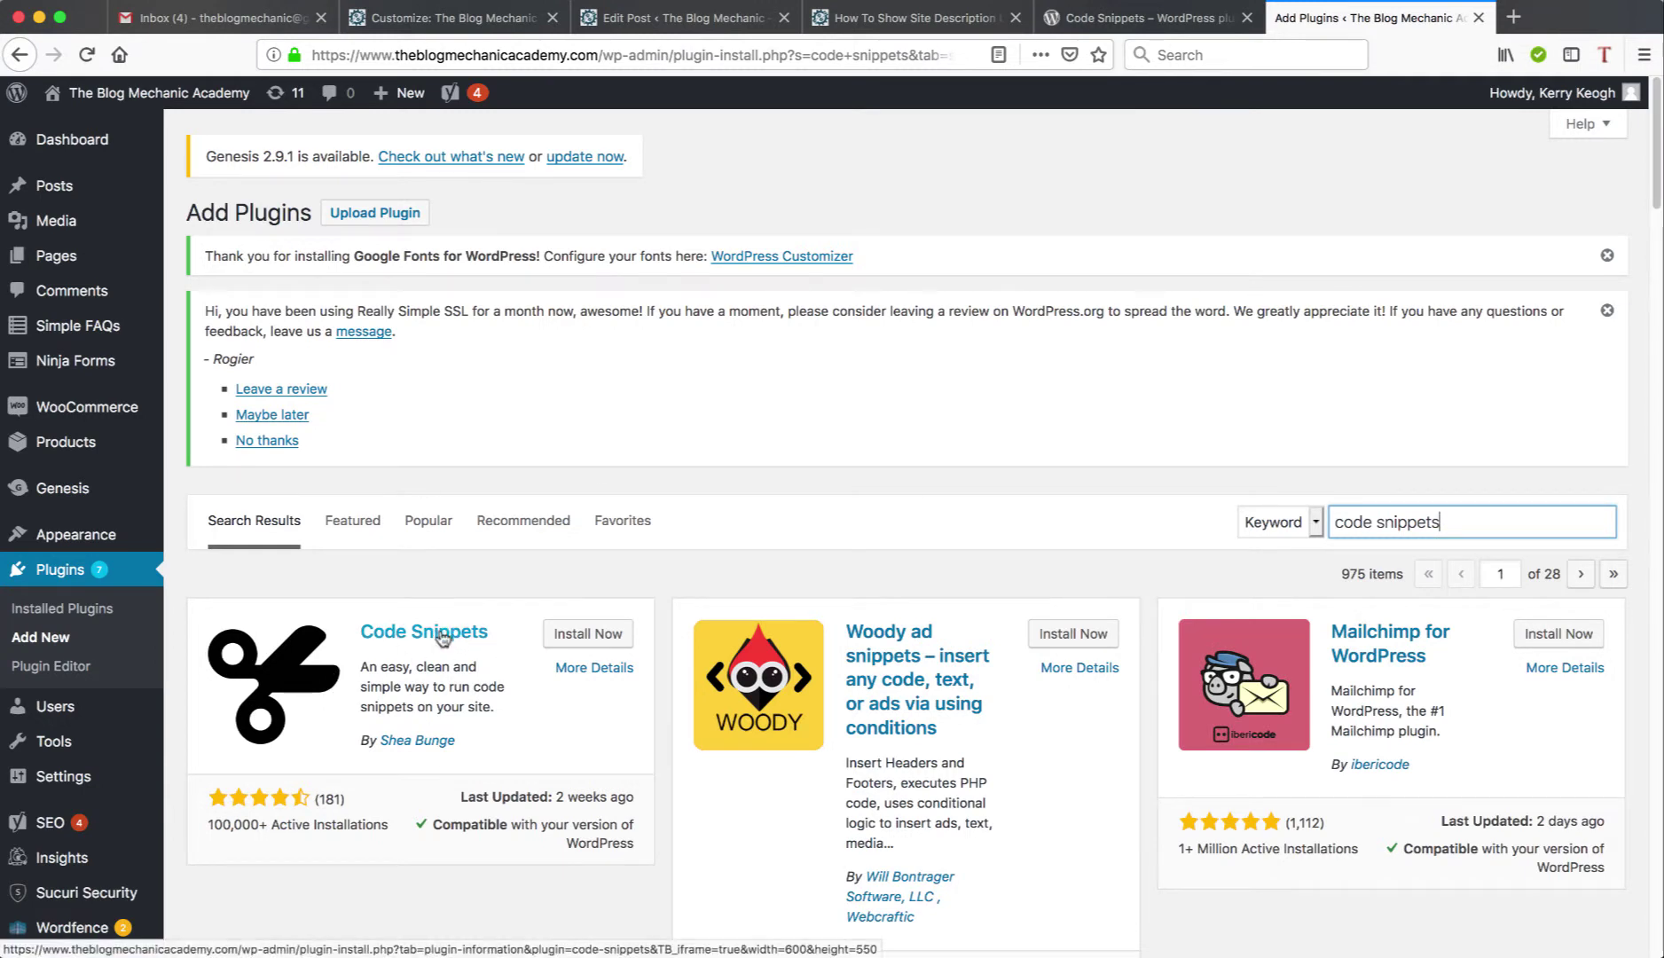
Install and activate the Code Snippets plugin.
{"action": "left_click", "coordinate": [569, 639]}
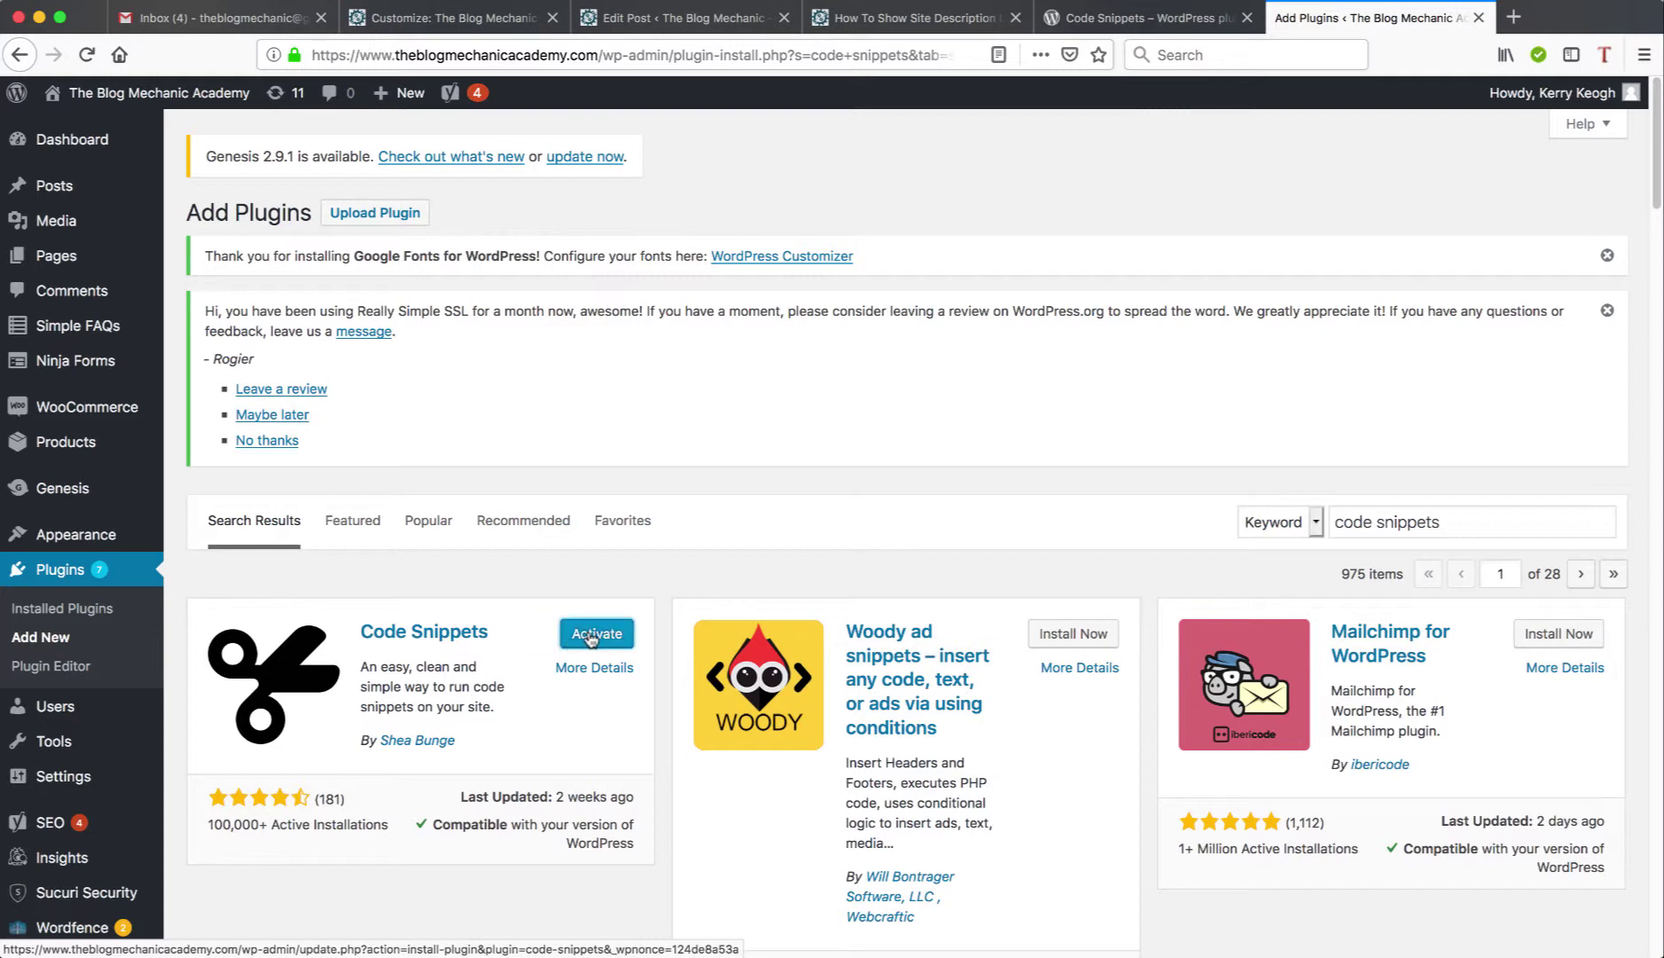
{"action": "left_click", "coordinate": [589, 635]}
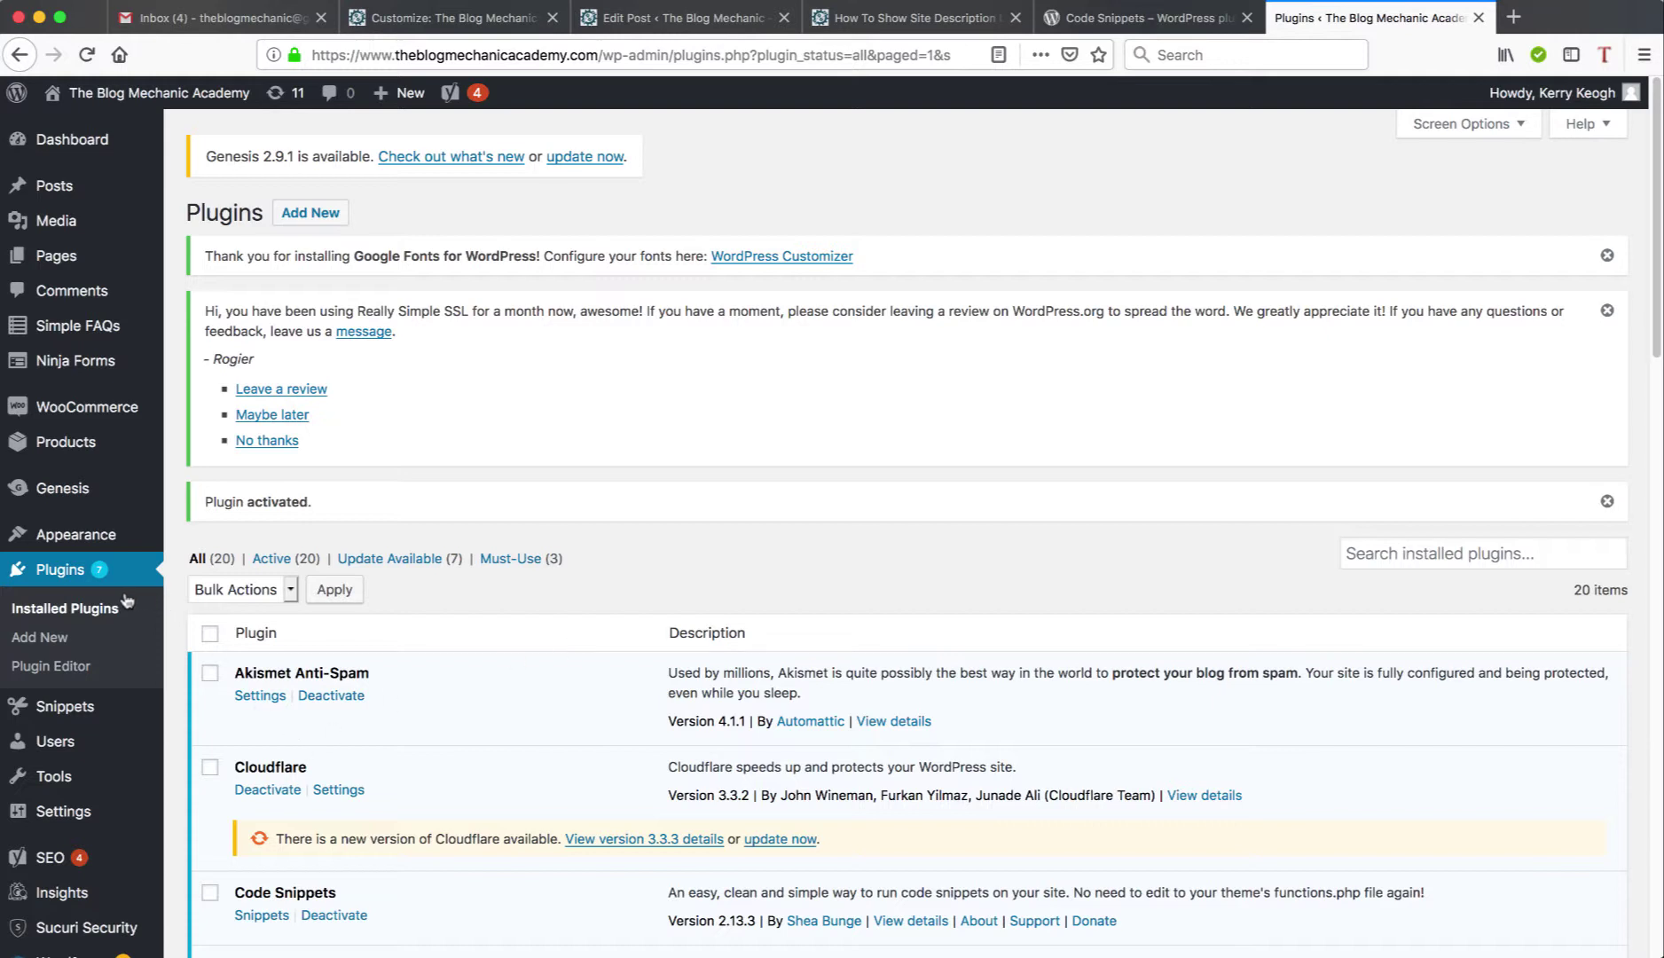
{"action": "mouse_move", "coordinate": [71, 717]}
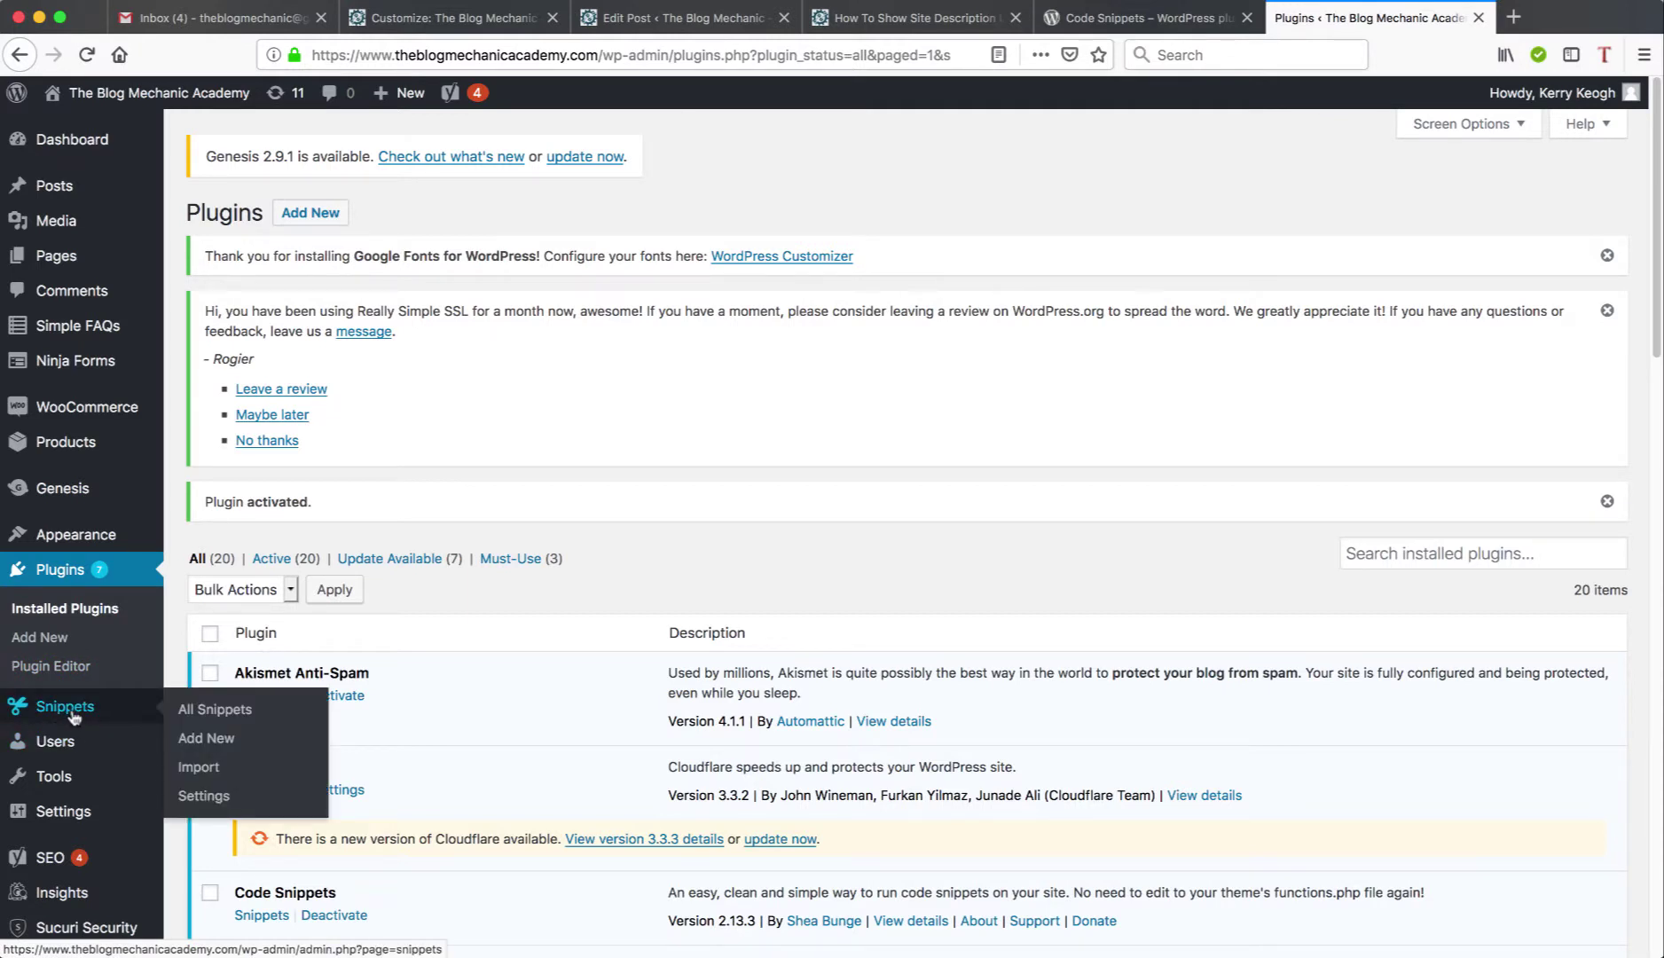
Start a new snippet titled 'Test', then switch to the site-description tutorial post.
{"action": "left_click", "coordinate": [205, 740]}
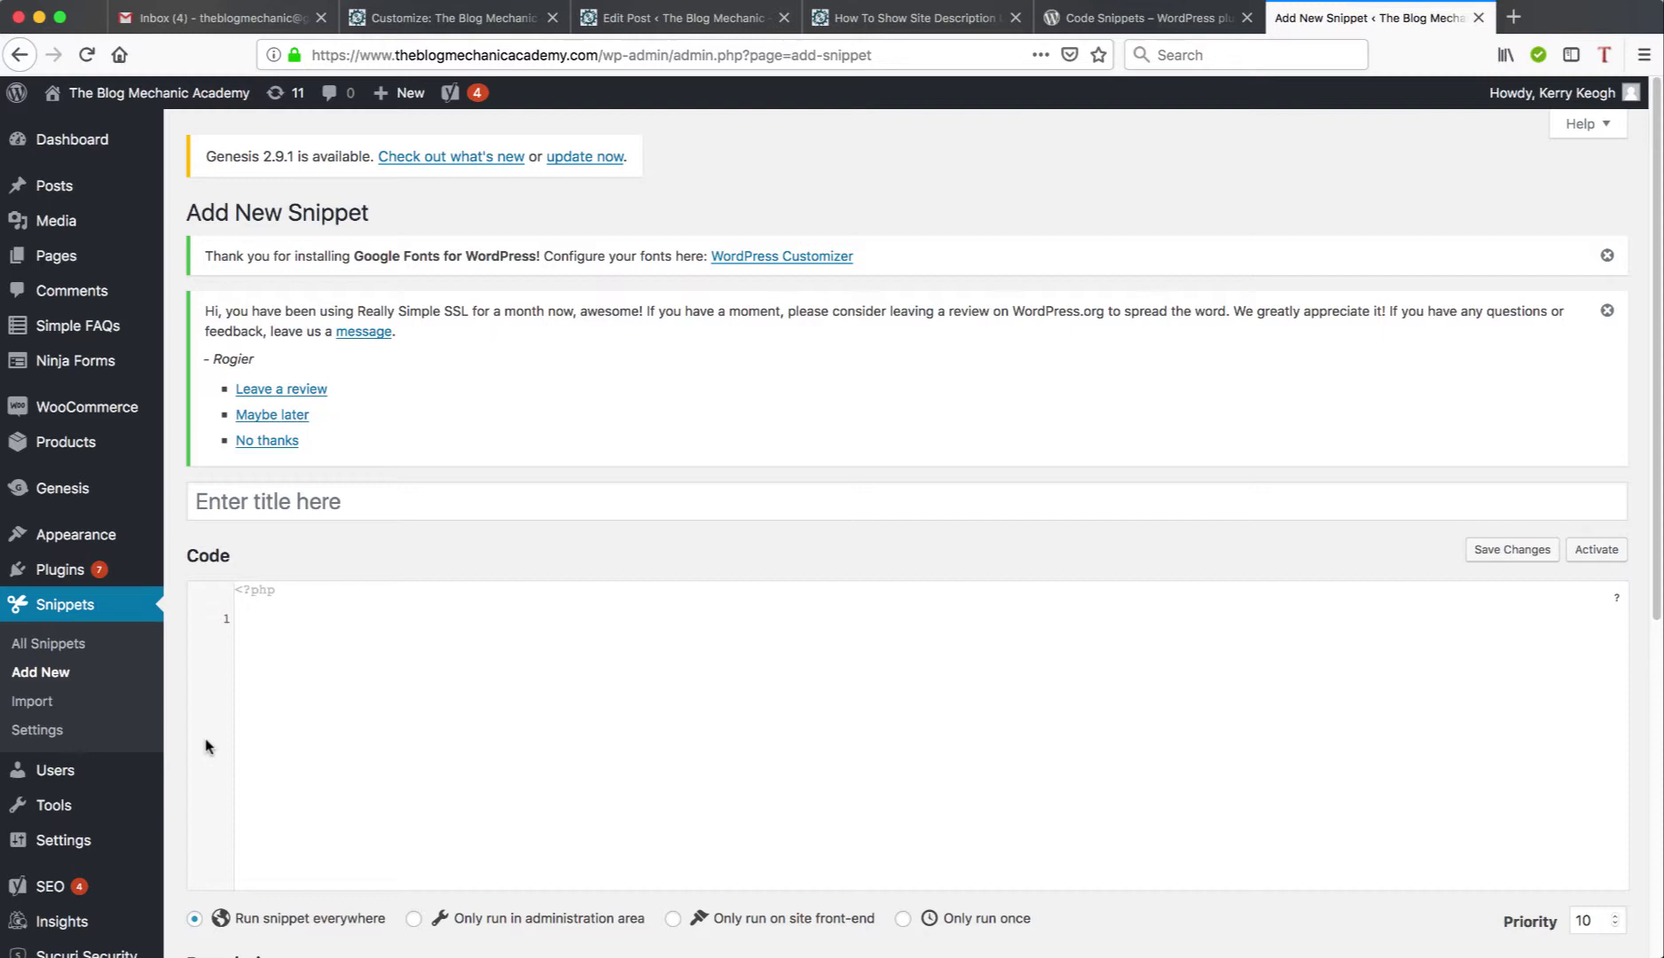
{"action": "left_click", "coordinate": [255, 502]}
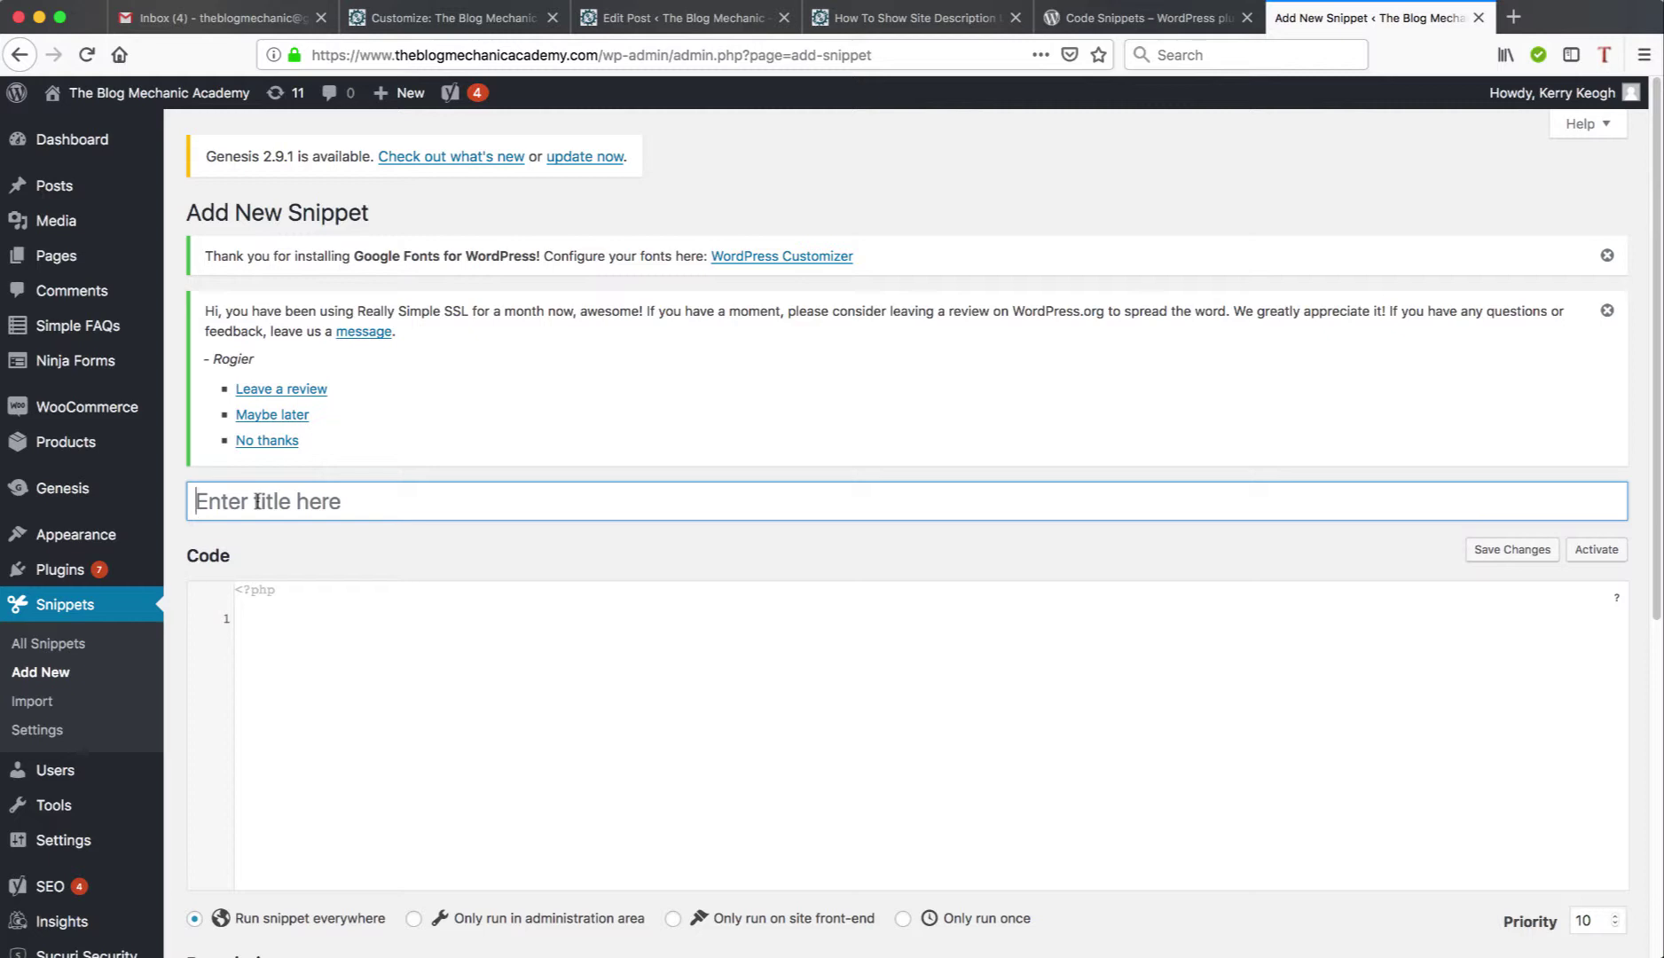
{"action": "type", "text": "Test"}
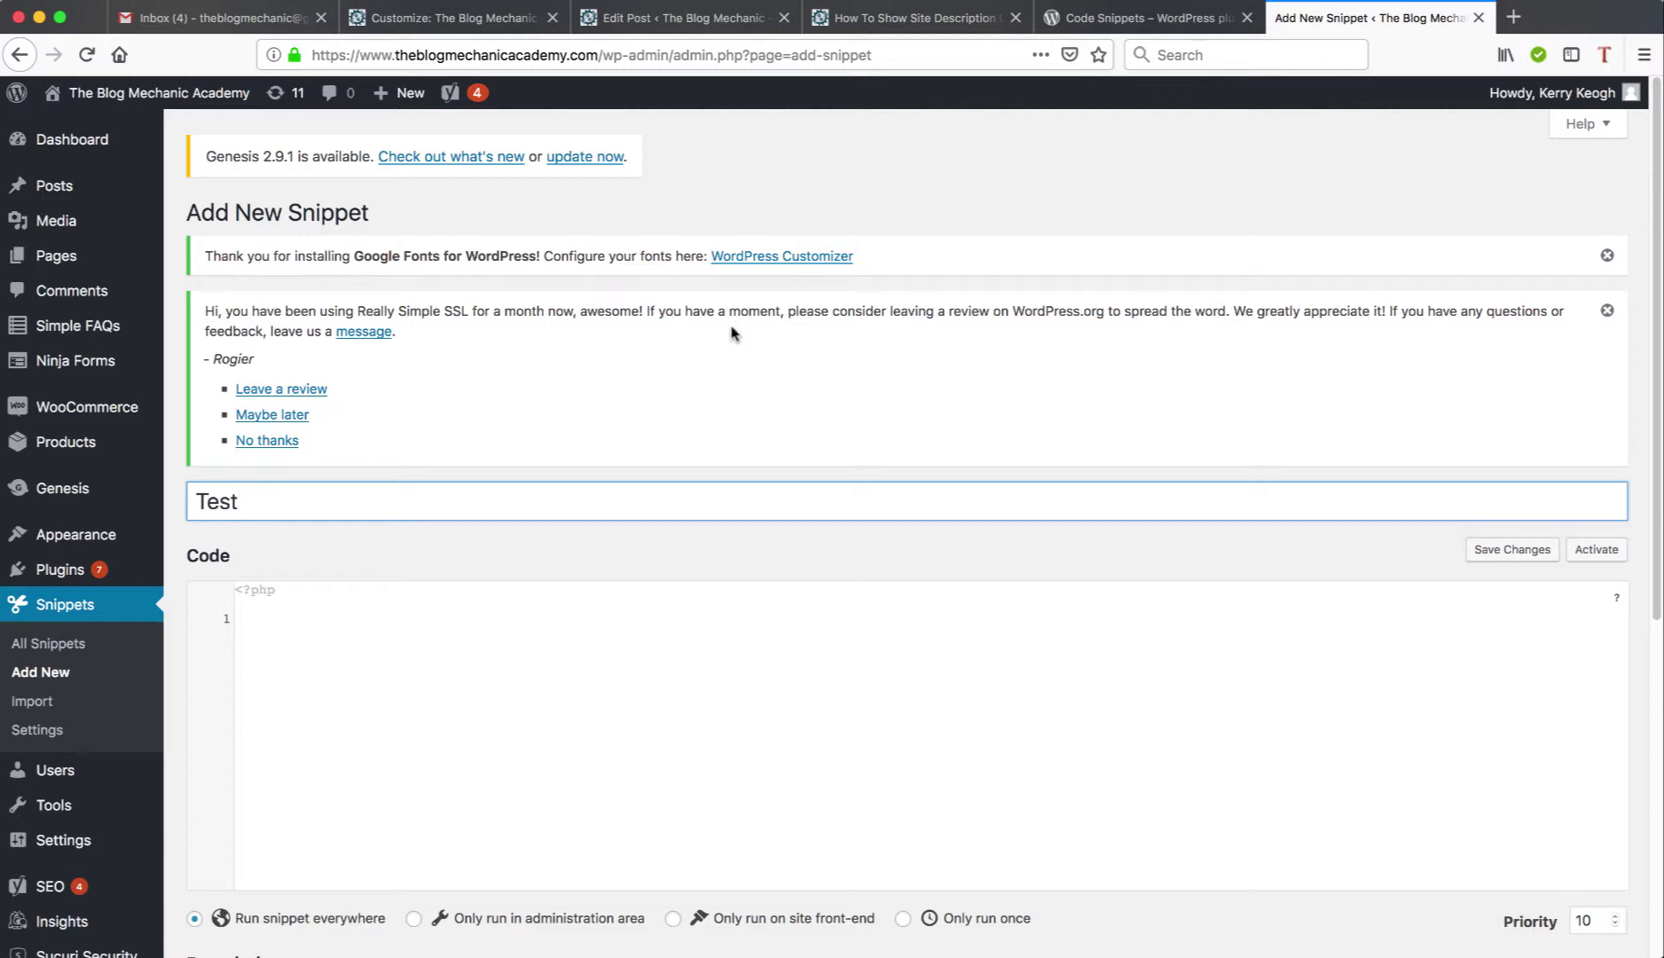
{"action": "left_click", "coordinate": [874, 30]}
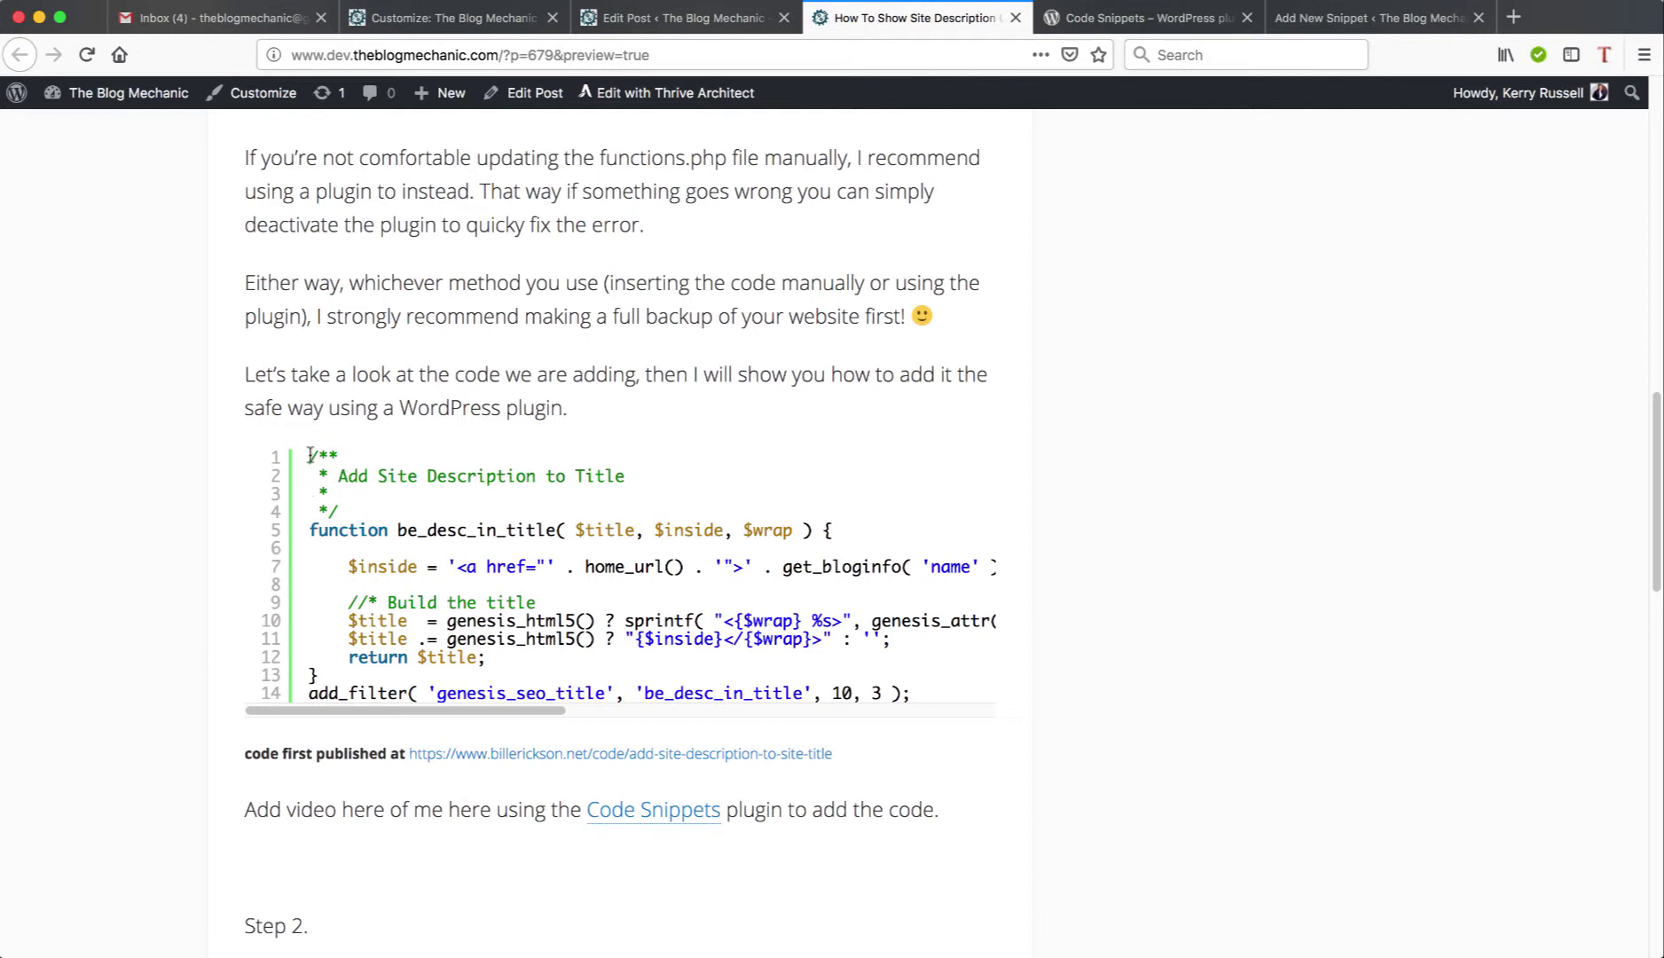
Select the tutorial's site-description code block and return to the Test snippet editor.
{"action": "left_click_drag", "start_coordinate": [310, 454], "coordinate": [916, 701]}
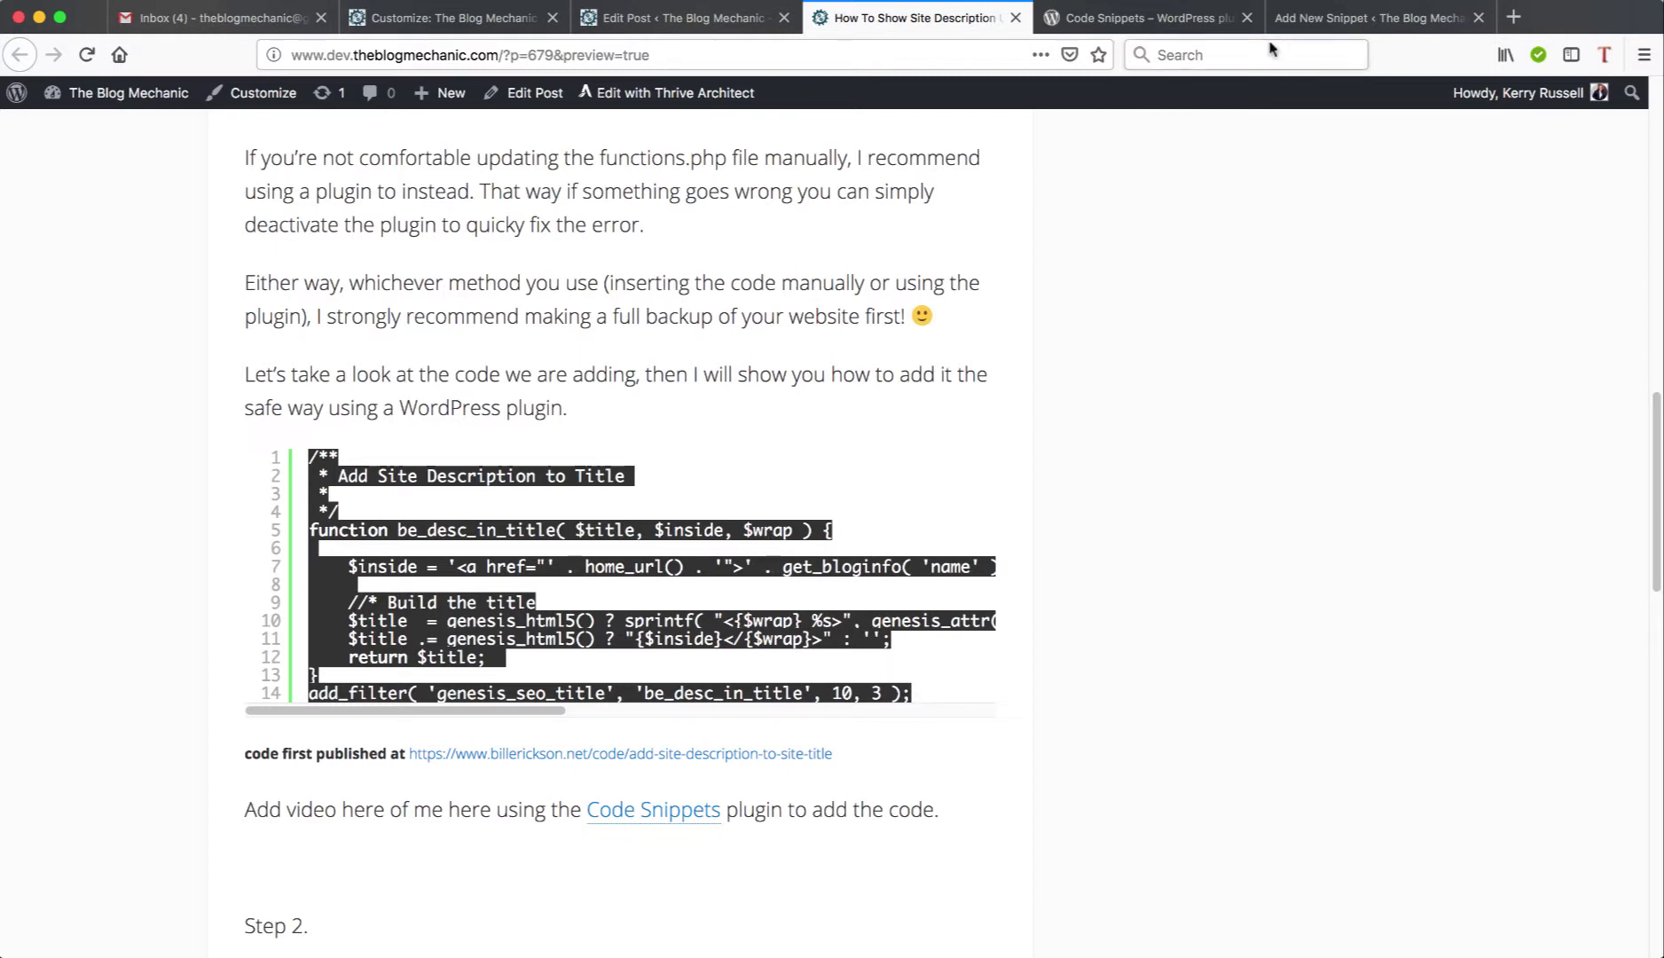
{"action": "left_click", "coordinate": [1296, 19]}
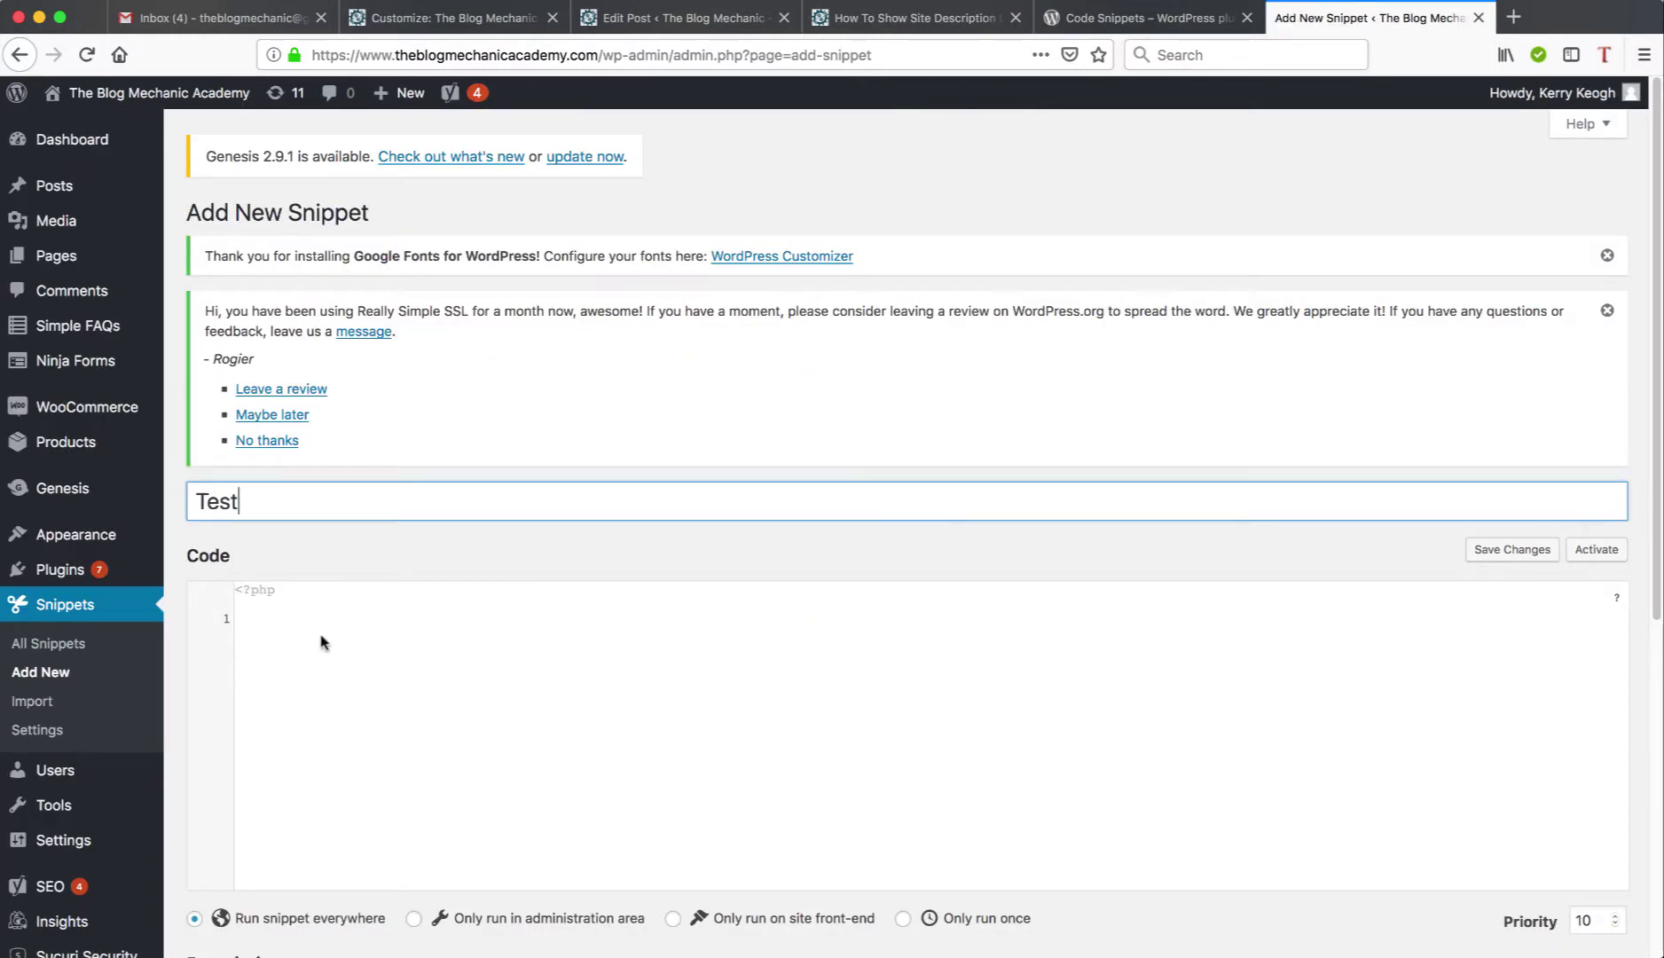
Paste the 14-line site-description code into the Test snippet's code box.
{"action": "left_click", "coordinate": [280, 619]}
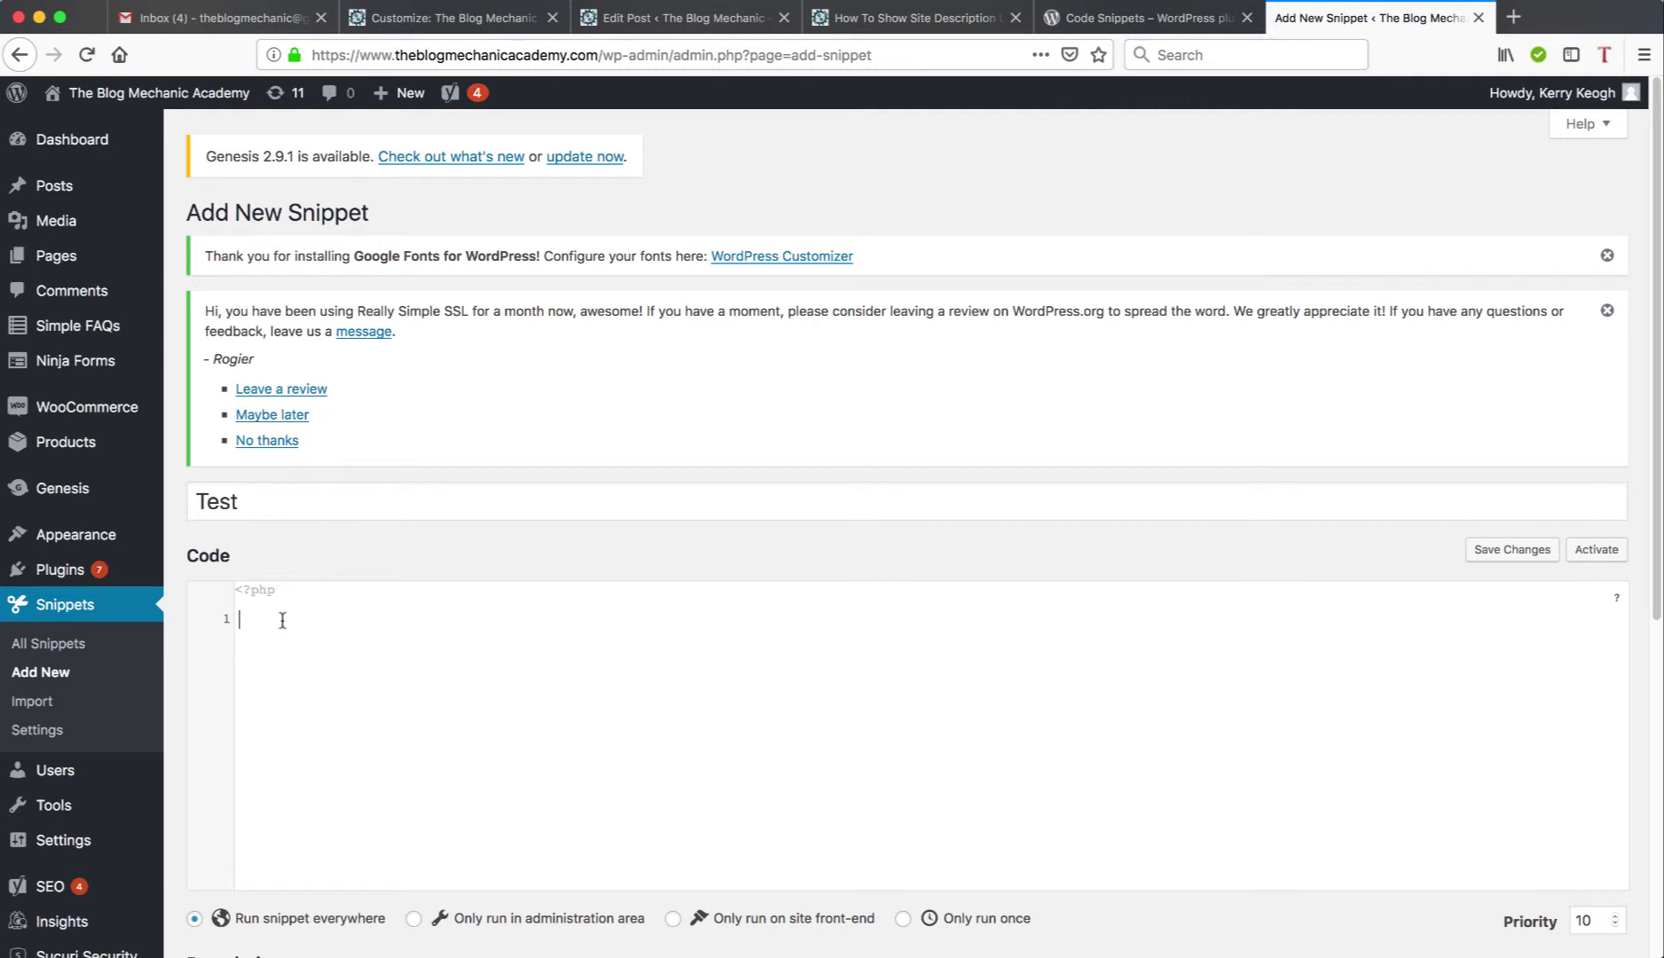
{"action": "type", "text": "/**  * Add Site Description to Title  *  */ function be_desc_in_title( $title, $inside, $wrap ) {  \t$inside = '<a href=\"' . home_url() . '\">' . get_bloginfo( 'name' ) . ' <span class=\"desc\">' . get_bloginfo( 'description' ) . '</span></a>';  \t//* Build the title \t$title  = genesis_html5() ? sprintf( \"<{$wrap} %s>\", genesis_attr( 'site-title' ) ) : sprintf( '<%s id=\"title\">%s</%s>', $wrap, $inside, $wrap ); \t$title .= genesis_html5() ? \"{$inside}</{$wrap}>\" : ''; \treturn $title; } add_filter( 'genesis_seo_title', 'be_desc_in_title', 10, 3 );"}
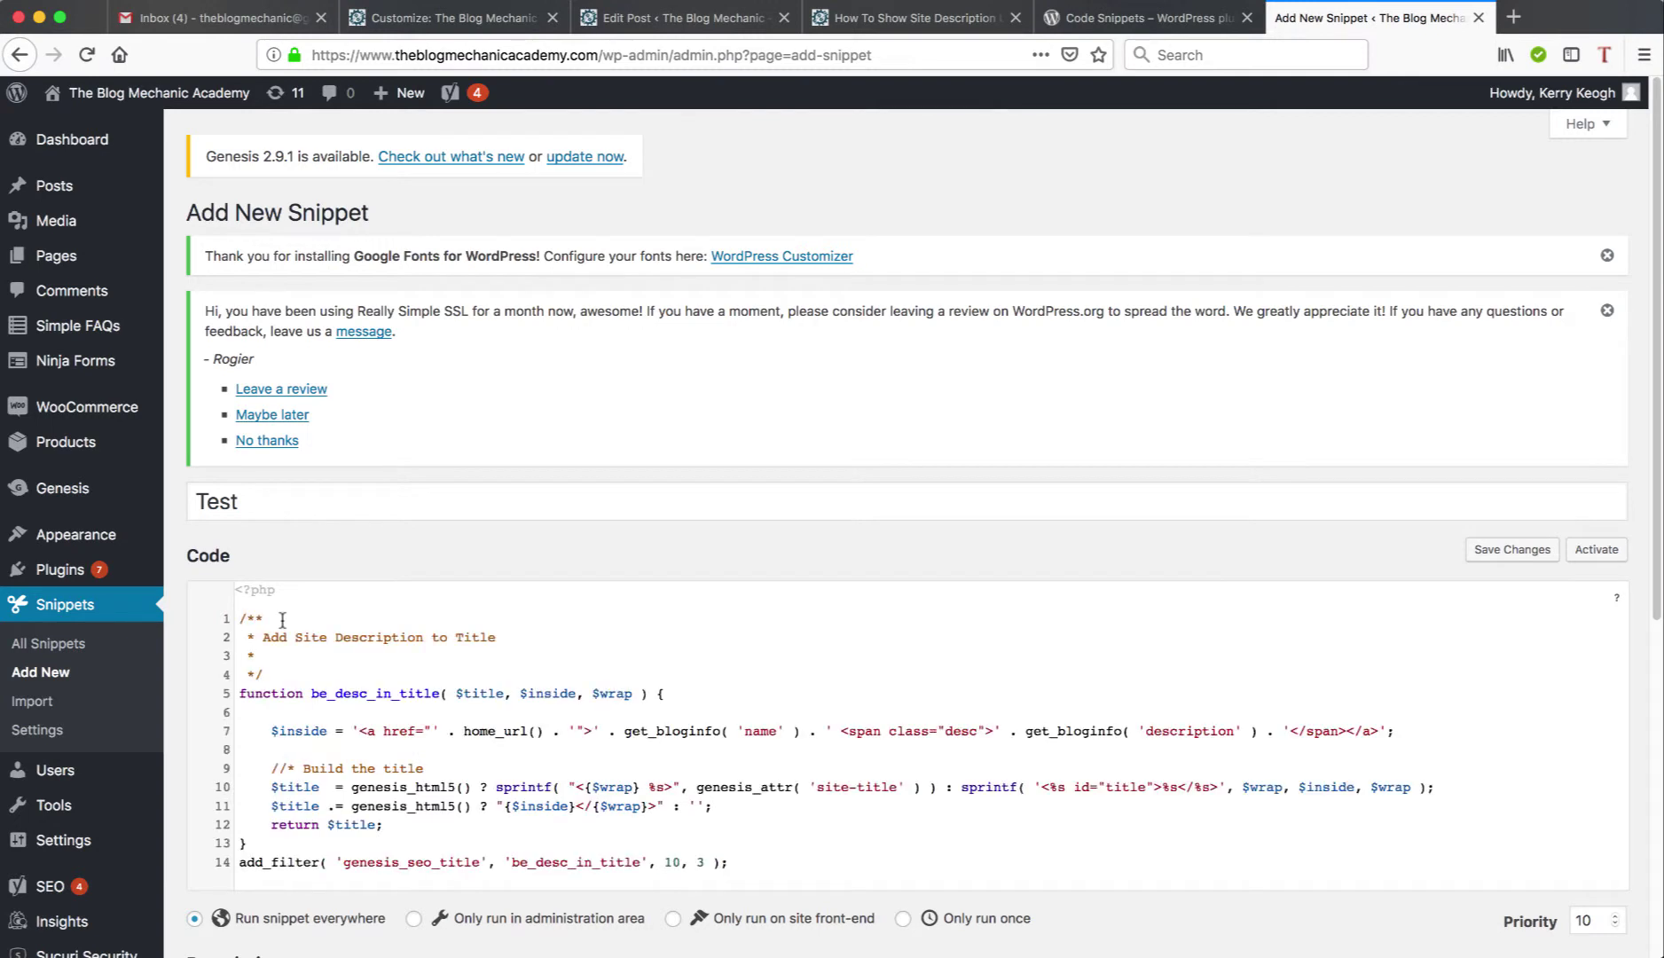
{"action": "scroll", "coordinate": [1199, 695], "scroll_direction": "down", "scroll_amount": 5}
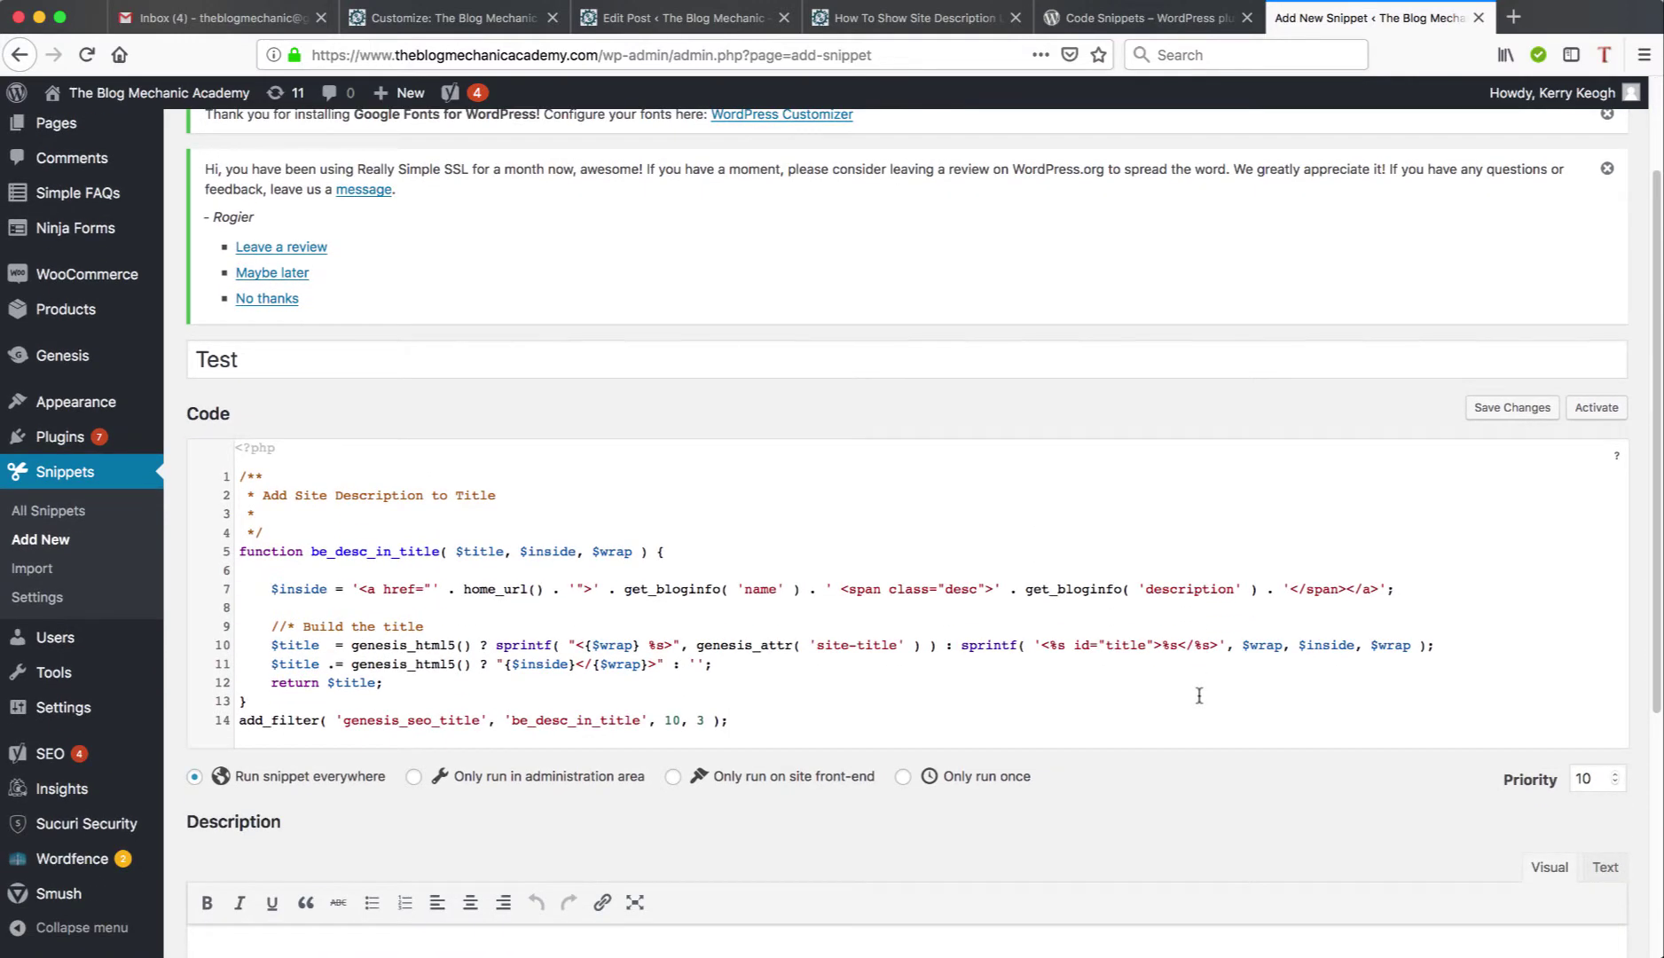
{"action": "scroll", "coordinate": [1198, 695], "scroll_direction": "down", "scroll_amount": 4}
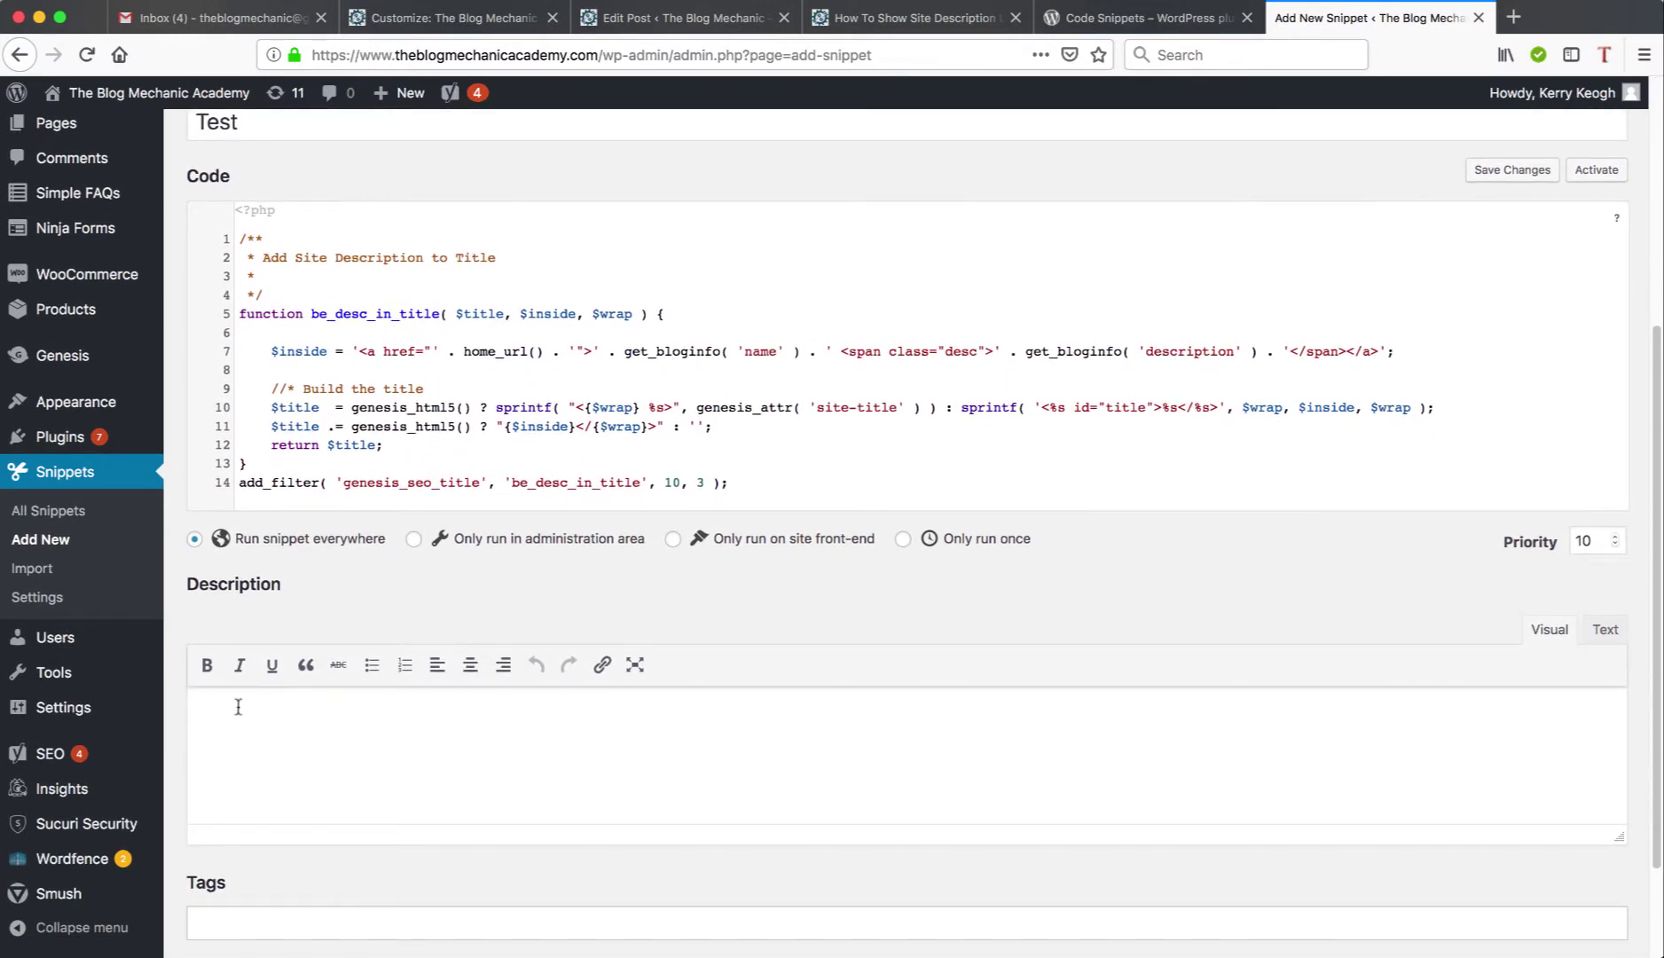
Enter 'add description under site title' as the snippet description.
{"action": "left_click", "coordinate": [239, 706]}
{"action": "type", "text": "add description under site title"}
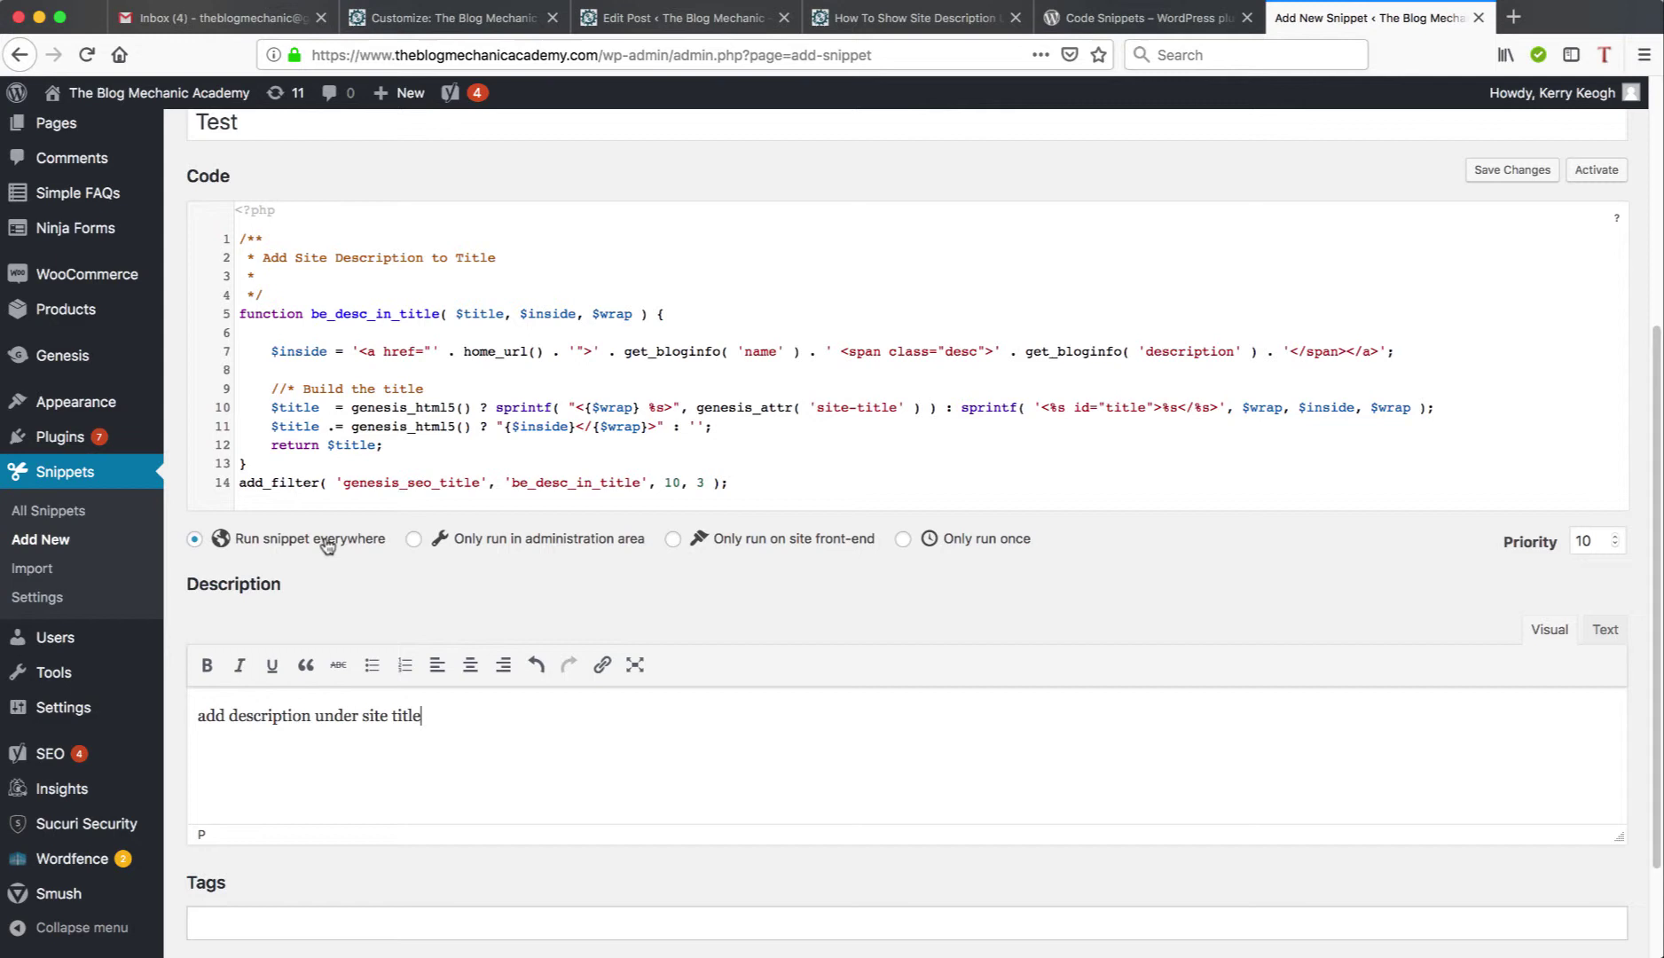
{"action": "scroll", "coordinate": [747, 686], "scroll_direction": "down", "scroll_amount": 3}
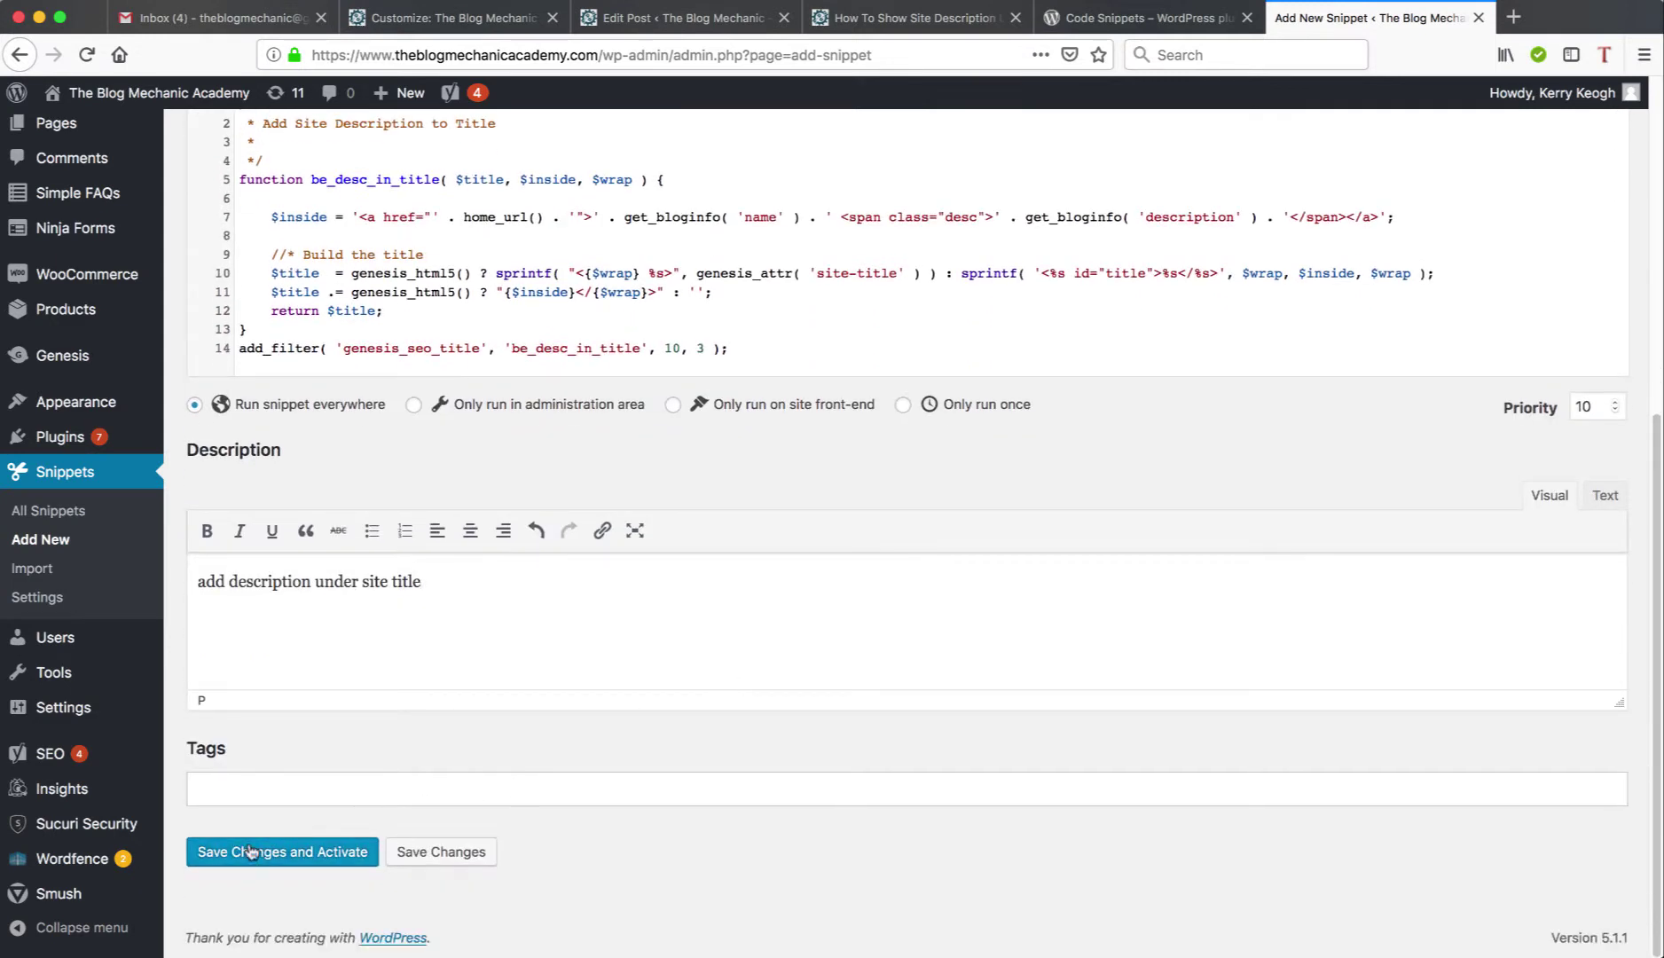
Save and activate the Test snippet, then visit the live site to check it.
{"action": "left_click", "coordinate": [309, 854]}
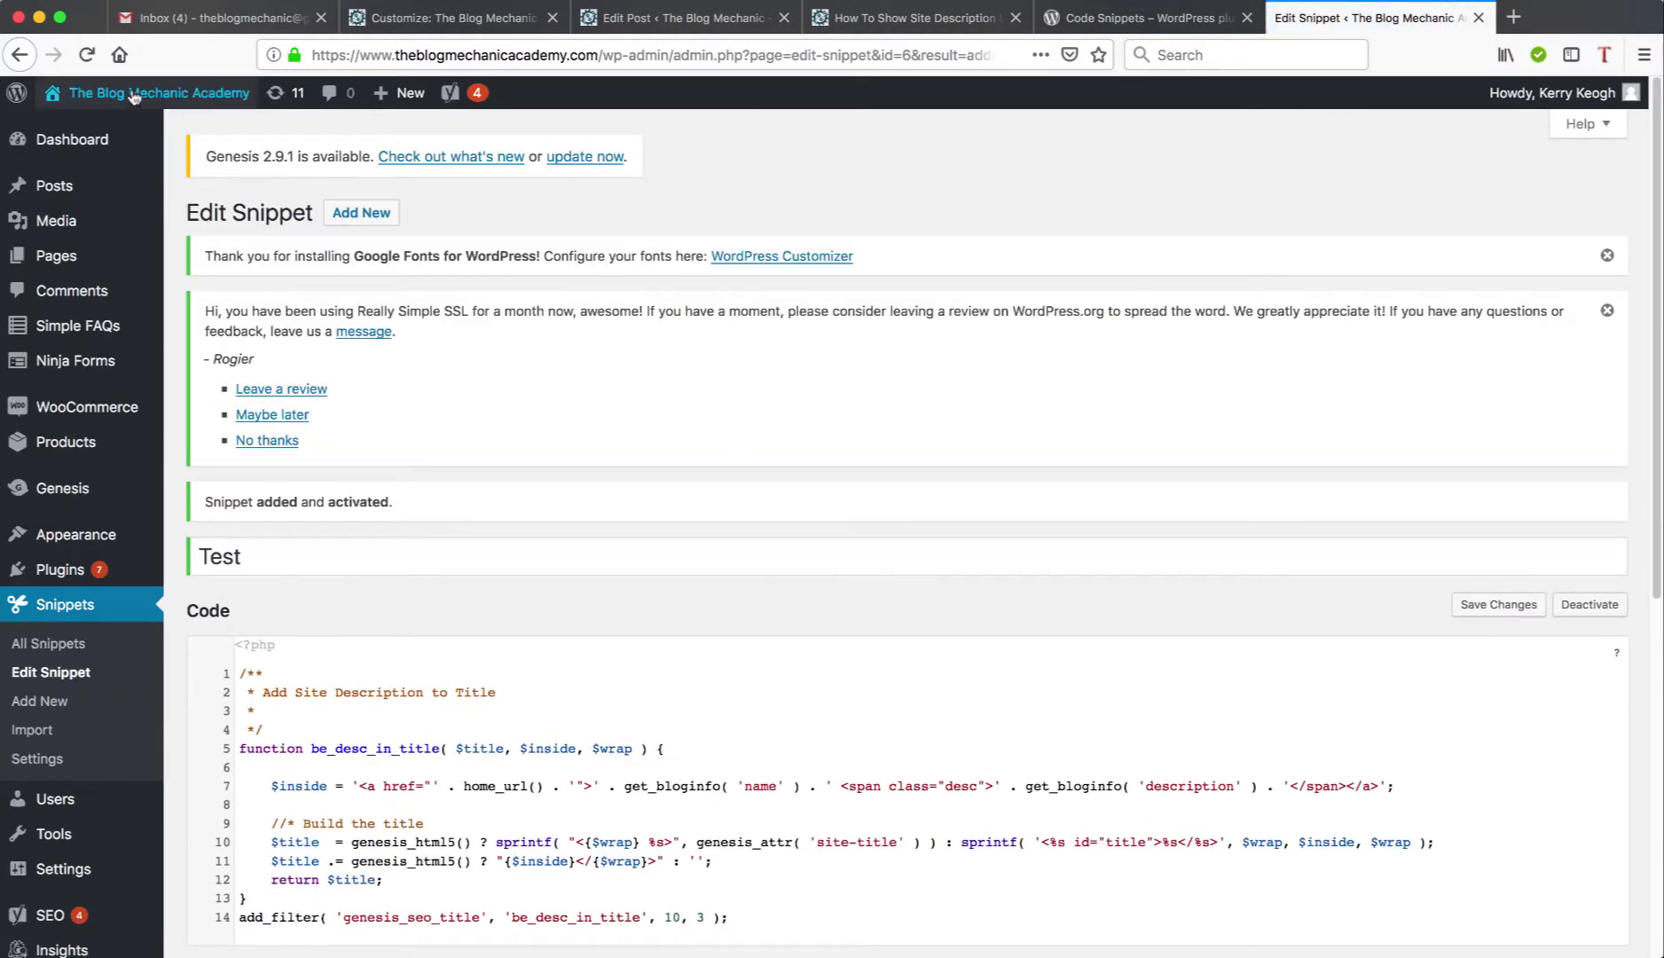
{"action": "mouse_move", "coordinate": [129, 98]}
{"action": "left_click", "coordinate": [80, 134]}
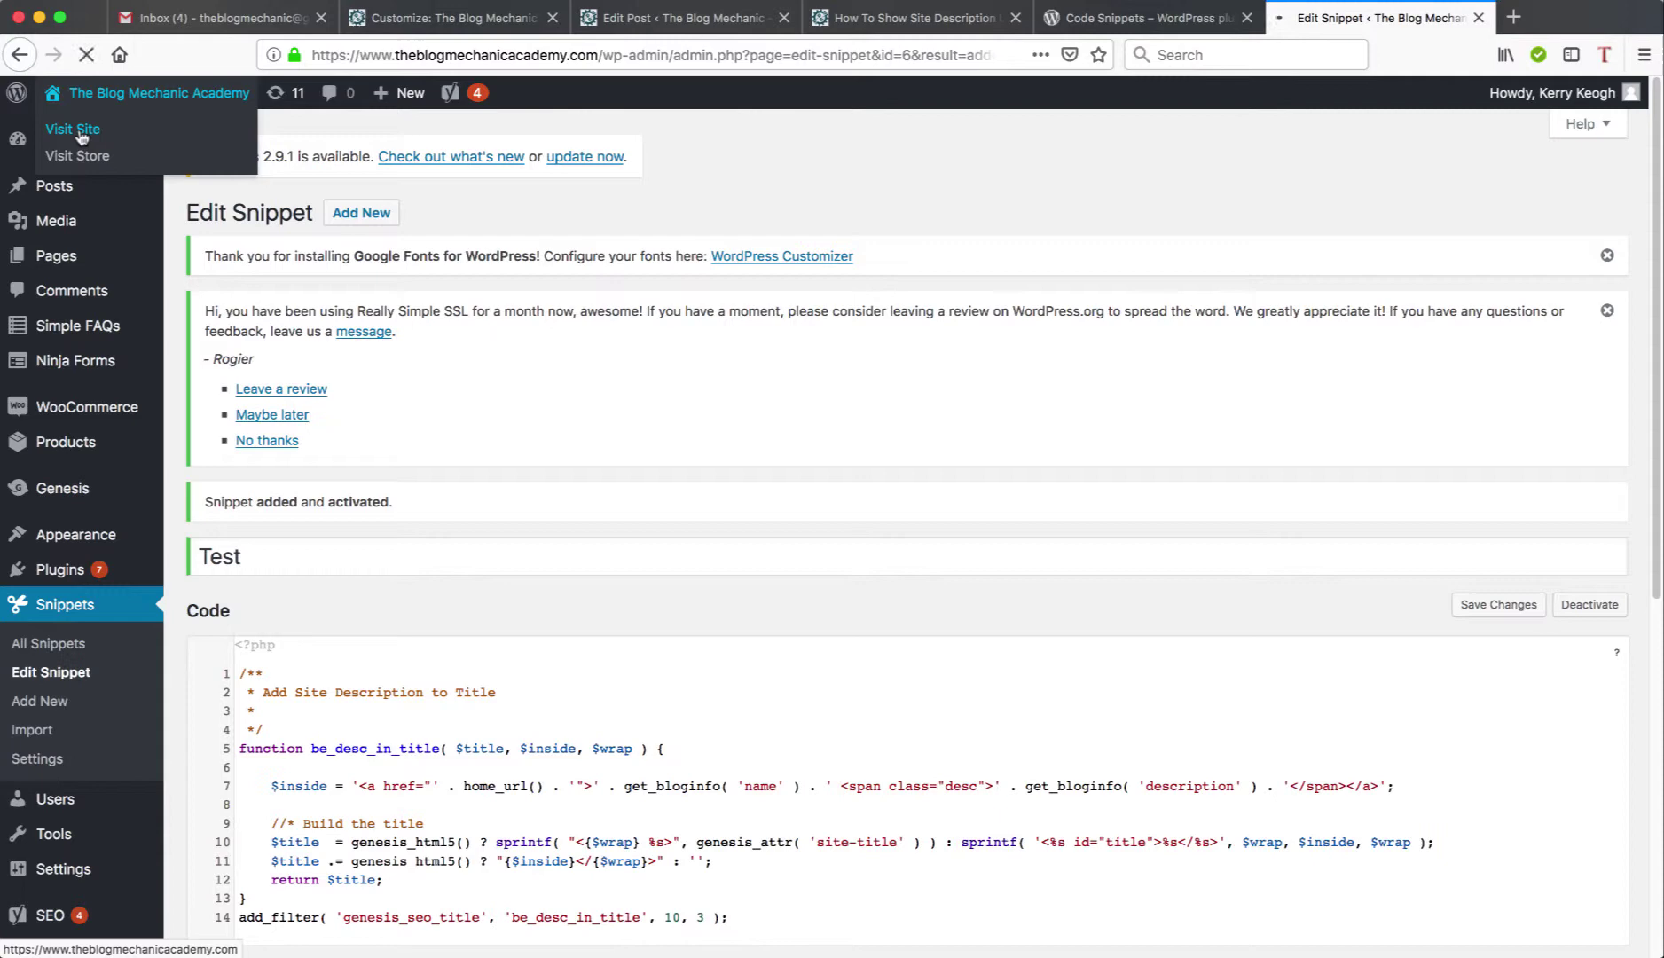